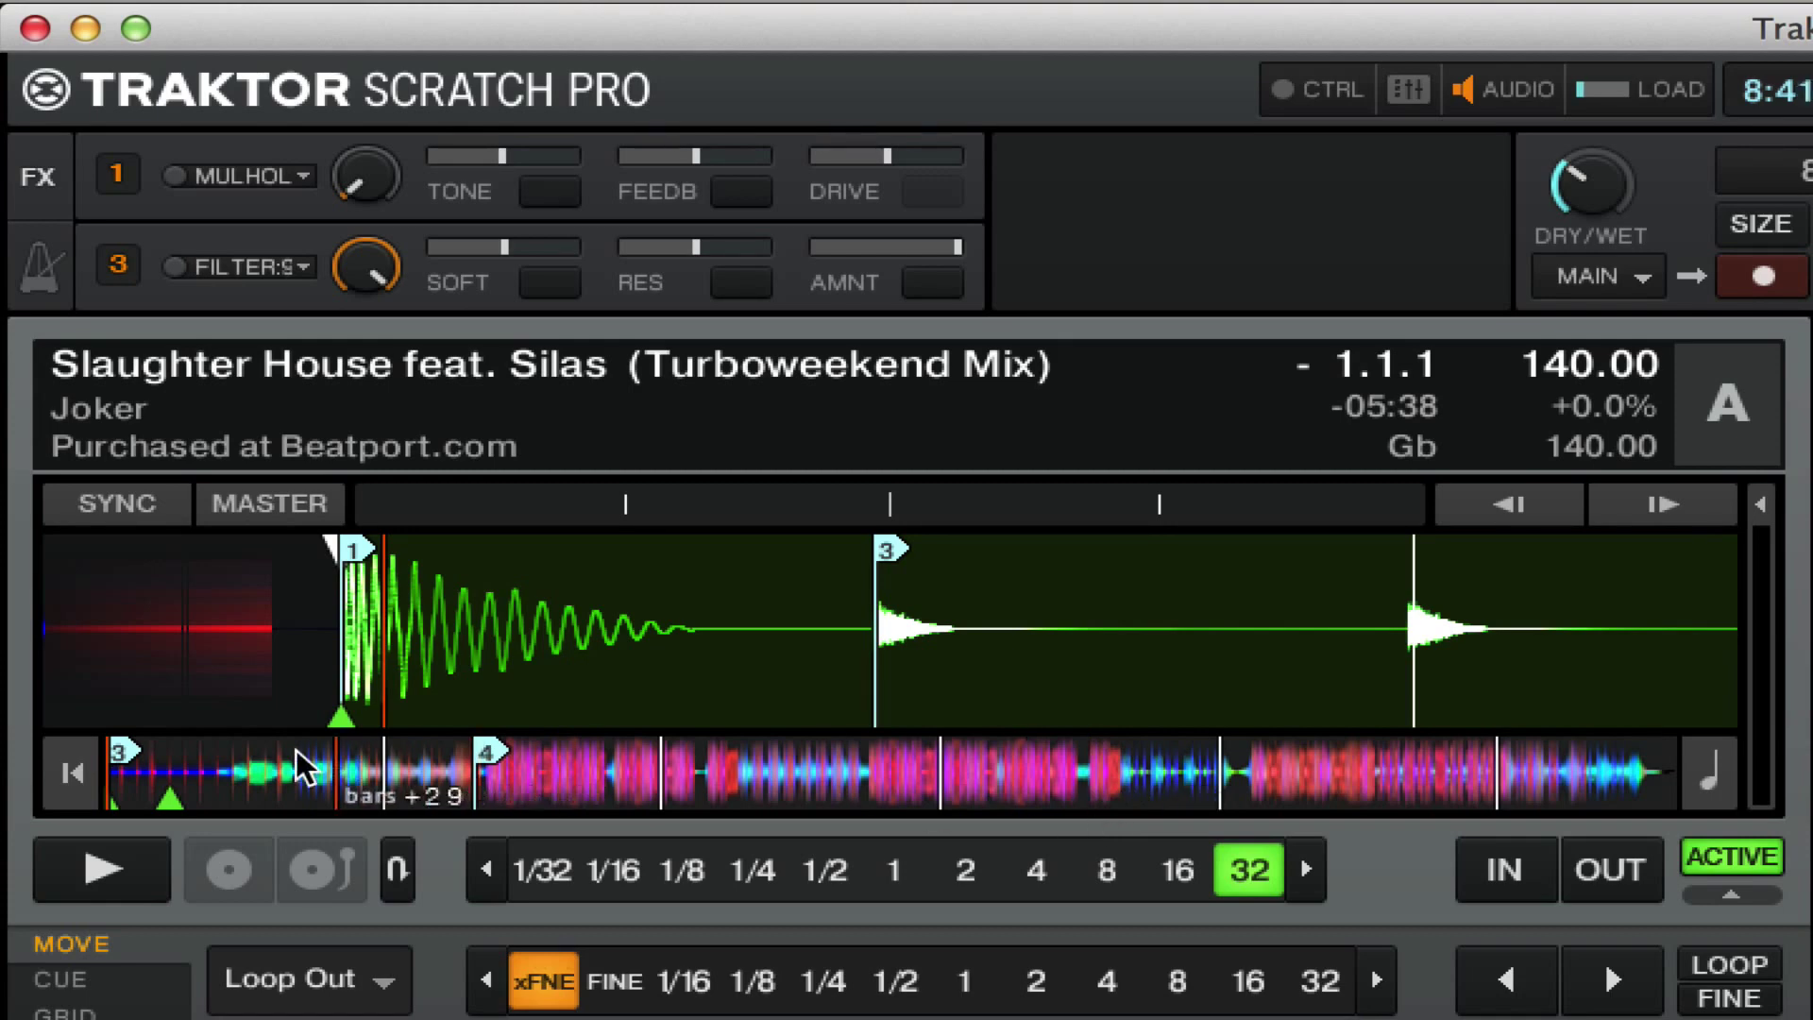
Jump ahead in deck A's track, play it briefly, then stop.
{"action": "left_click", "coordinate": [161, 786]}
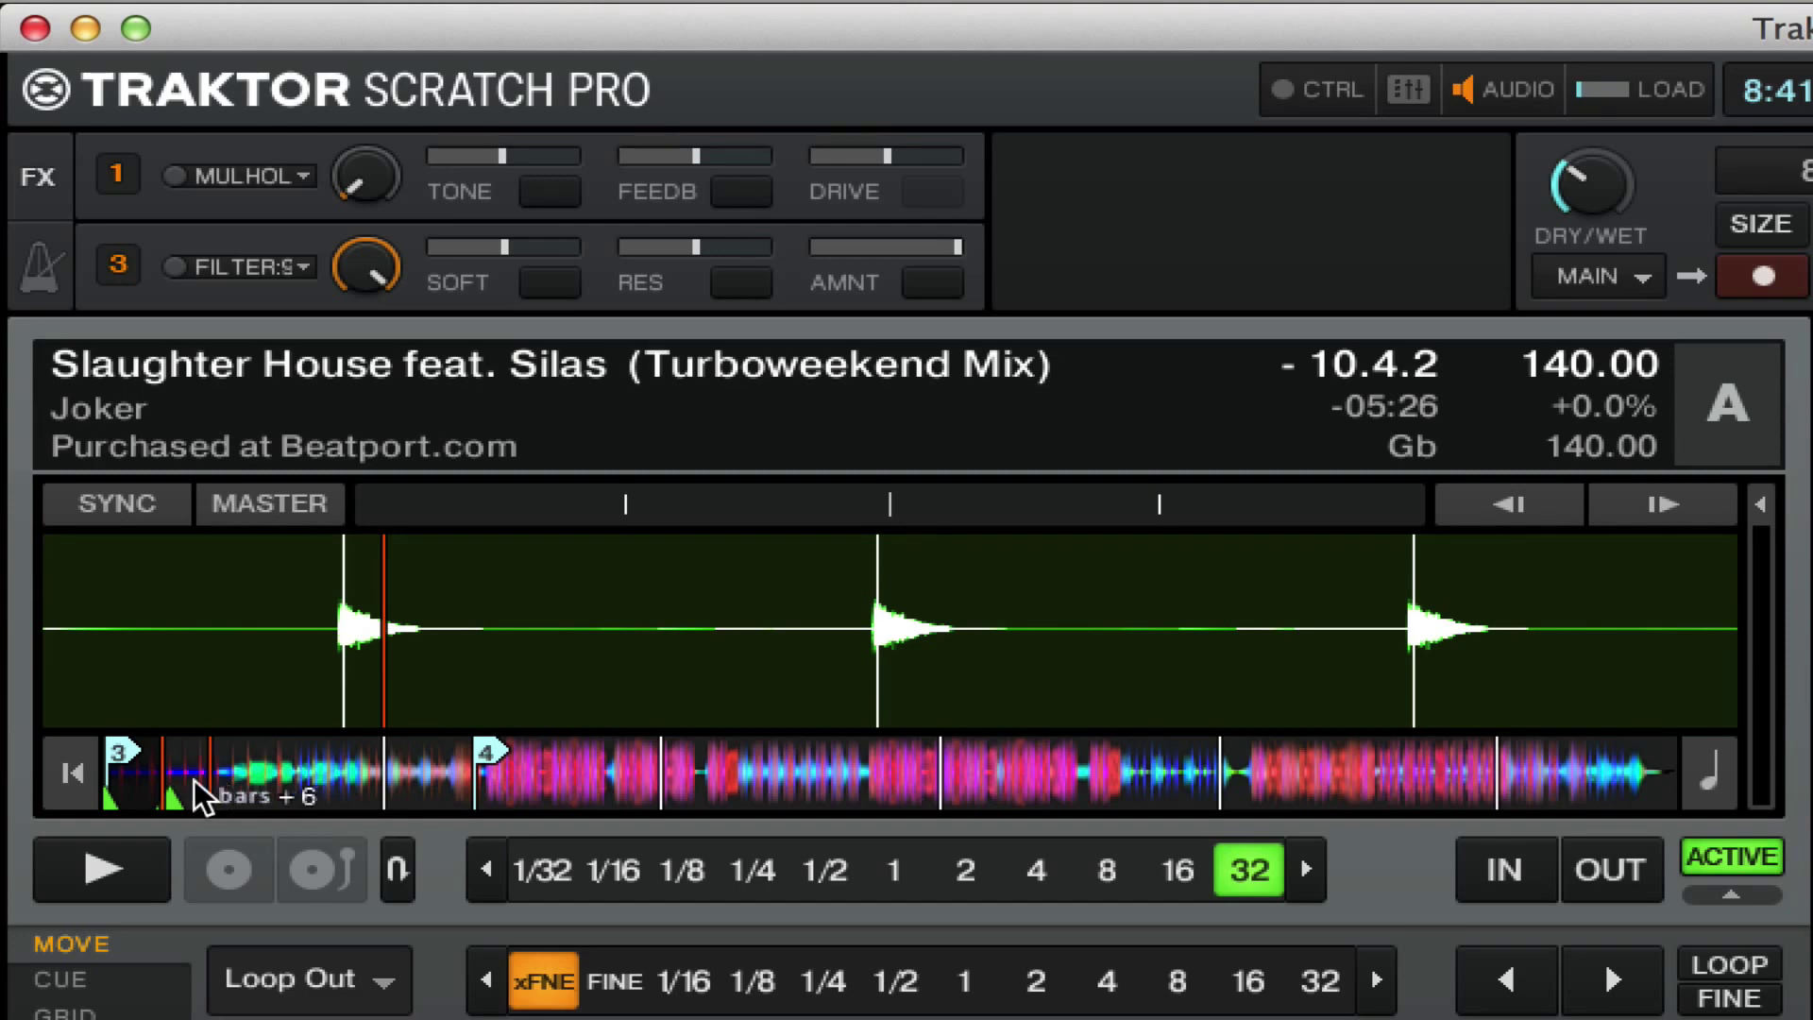
{"action": "left_click", "coordinate": [102, 880]}
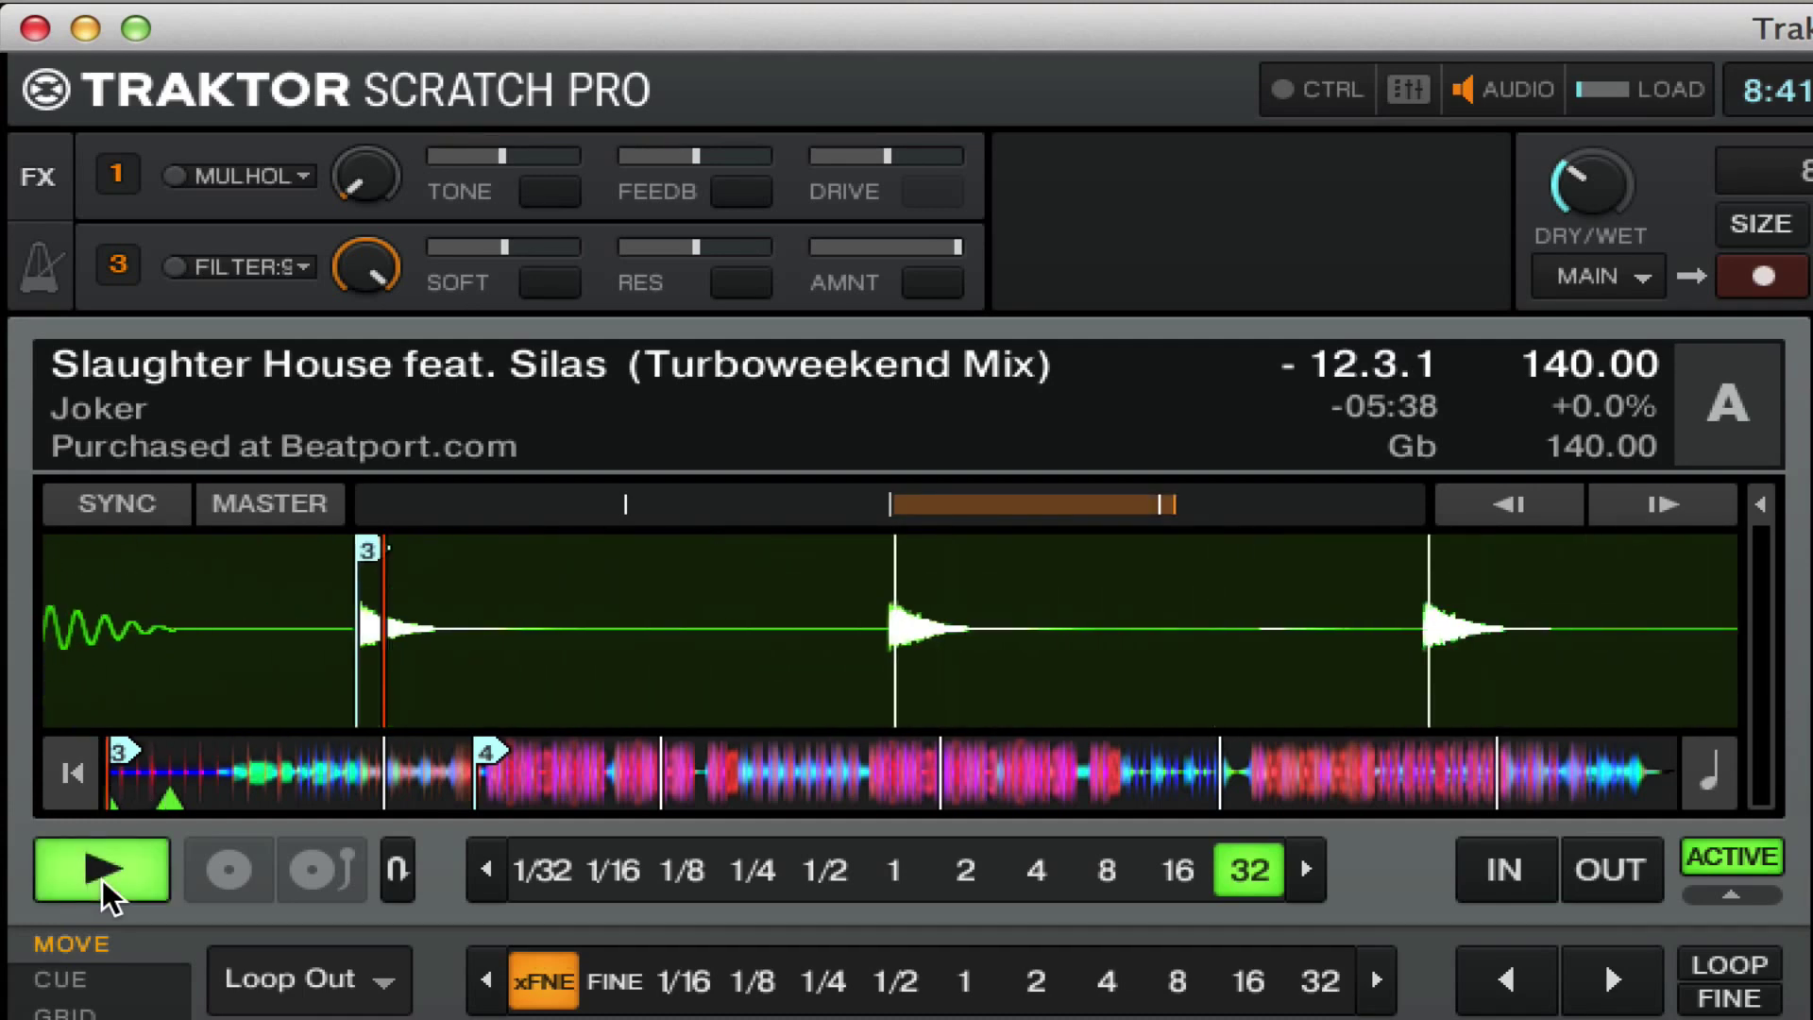
{"action": "left_click", "coordinate": [102, 880]}
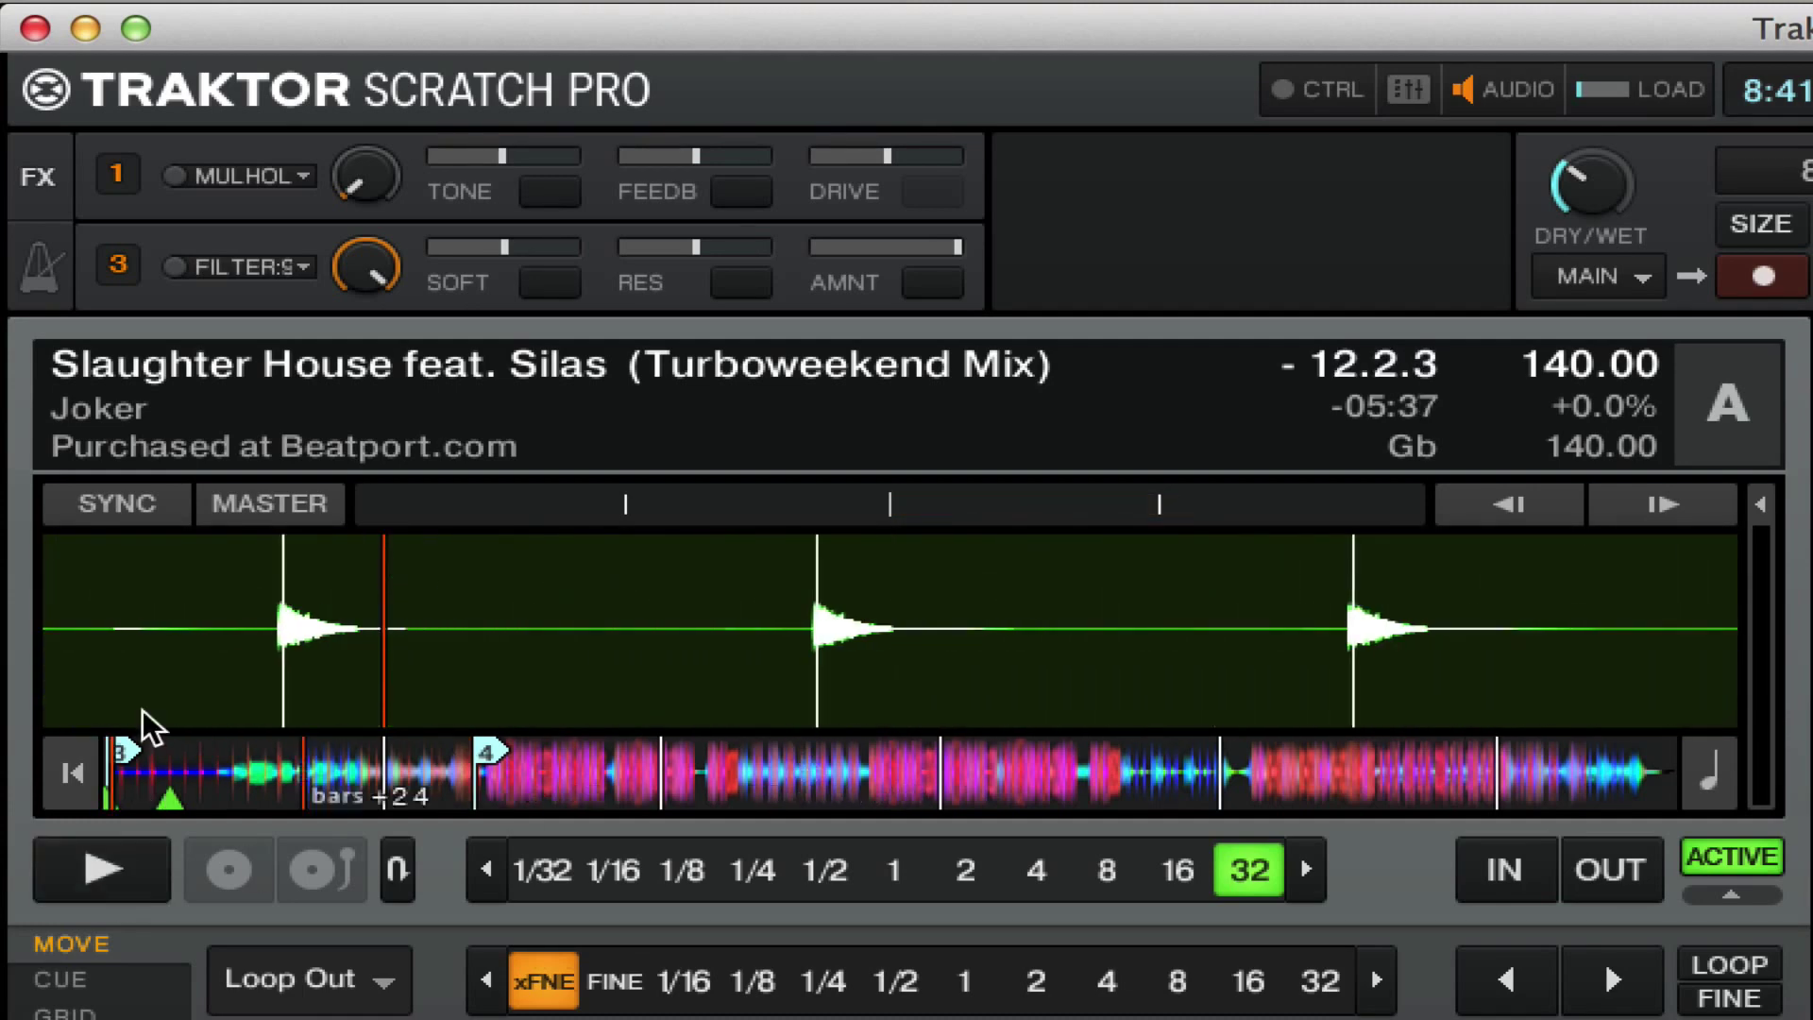
Return deck A to the track start and align beat 1 with the playhead.
{"action": "left_click", "coordinate": [106, 770]}
{"action": "left_click", "coordinate": [107, 770]}
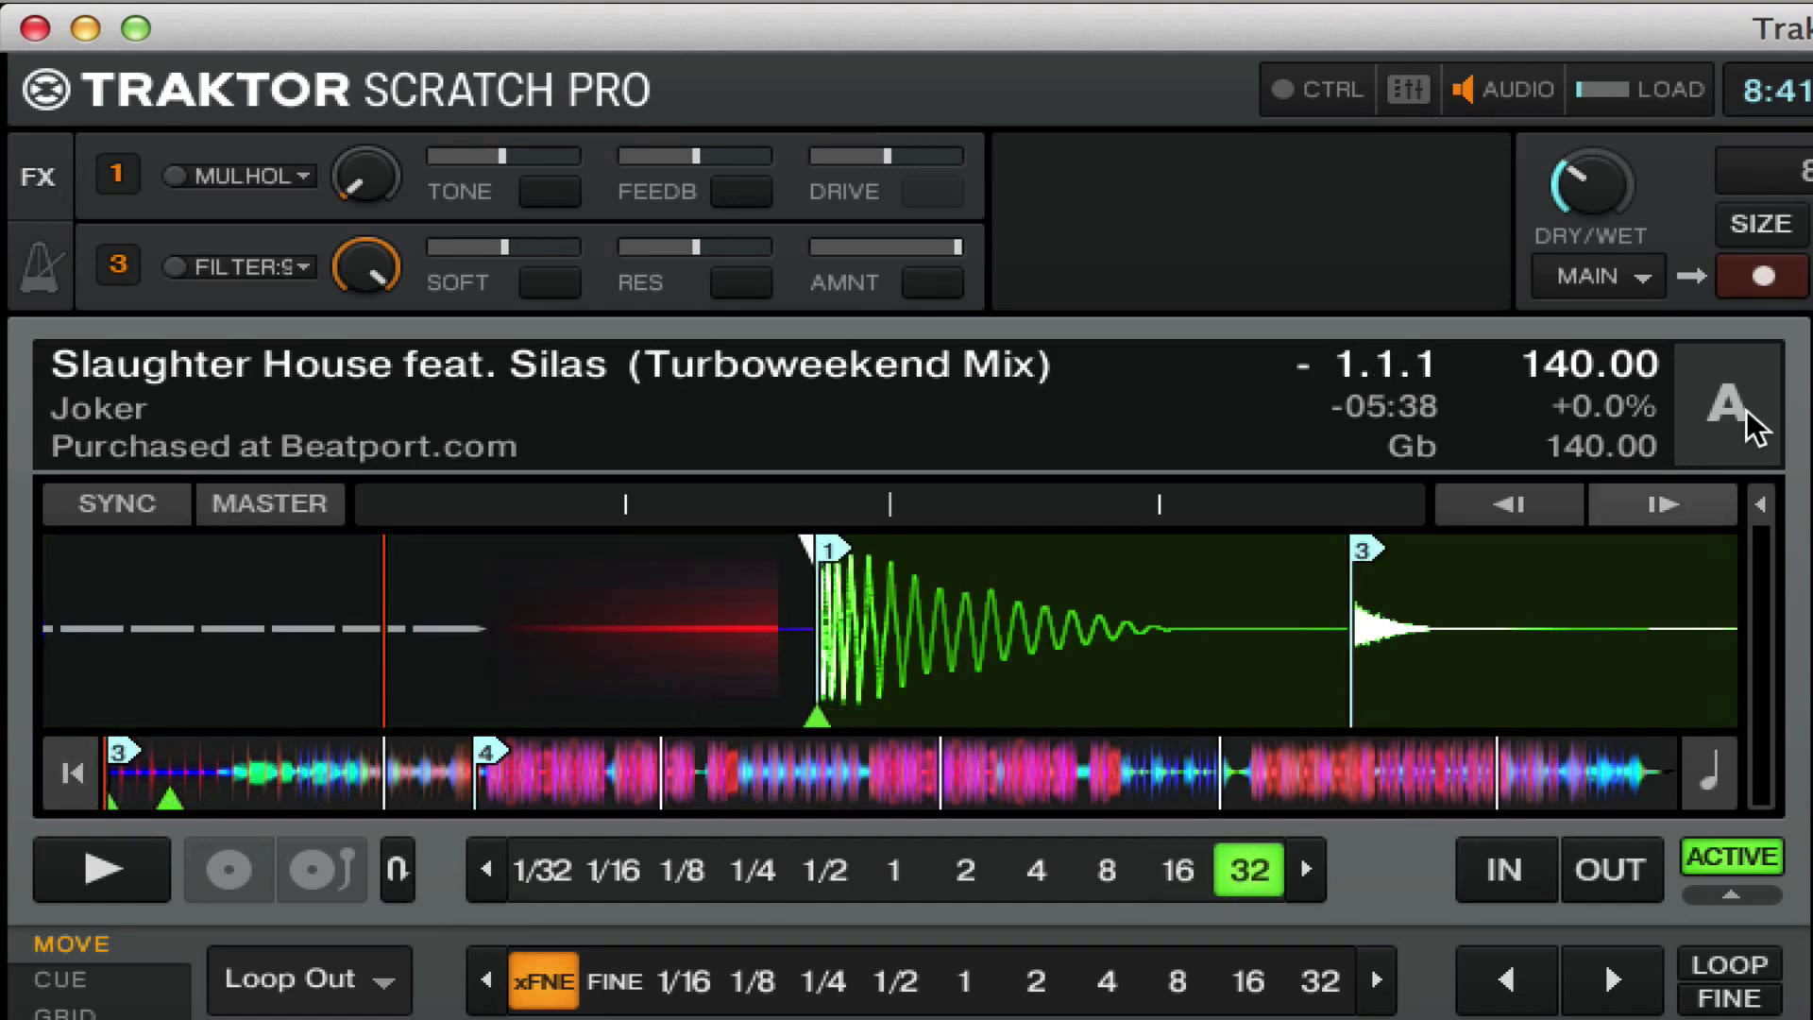
{"action": "left_click_drag", "start_coordinate": [1229, 633], "coordinate": [795, 637]}
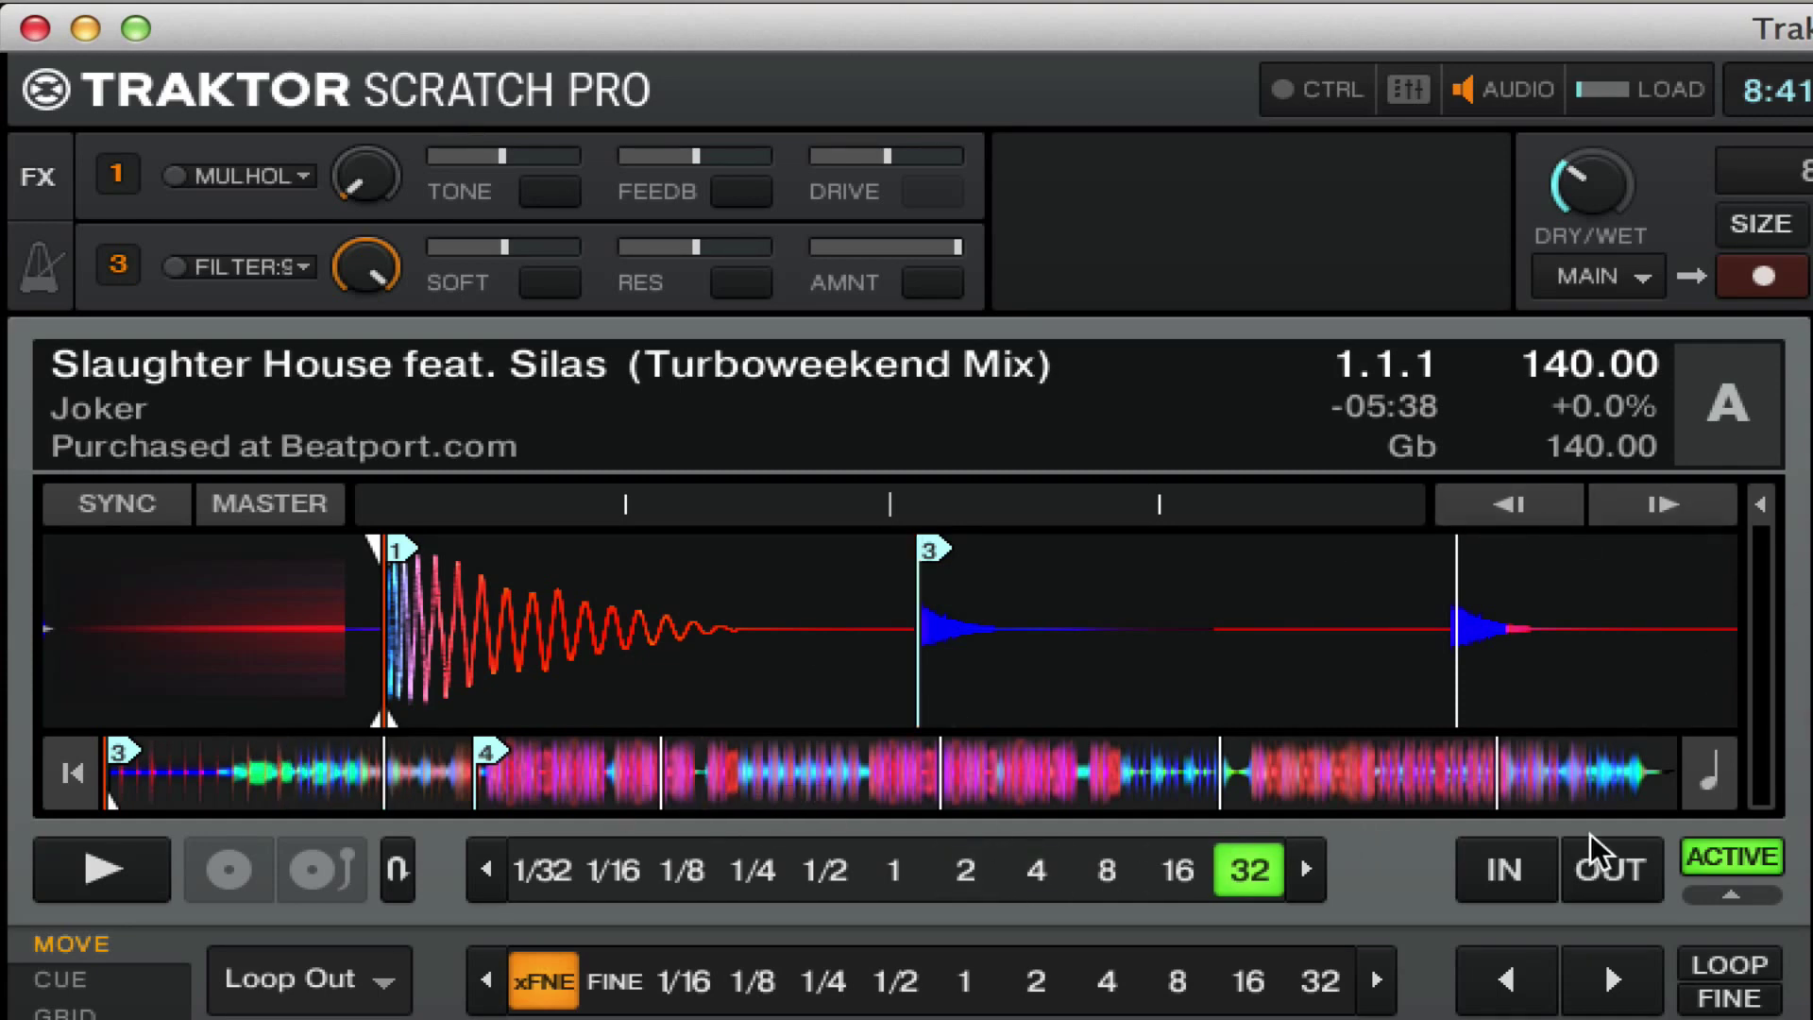
Toggle a 32-beat loop, then a 1-beat loop during playback, and stop deck A.
{"action": "left_click", "coordinate": [1261, 868]}
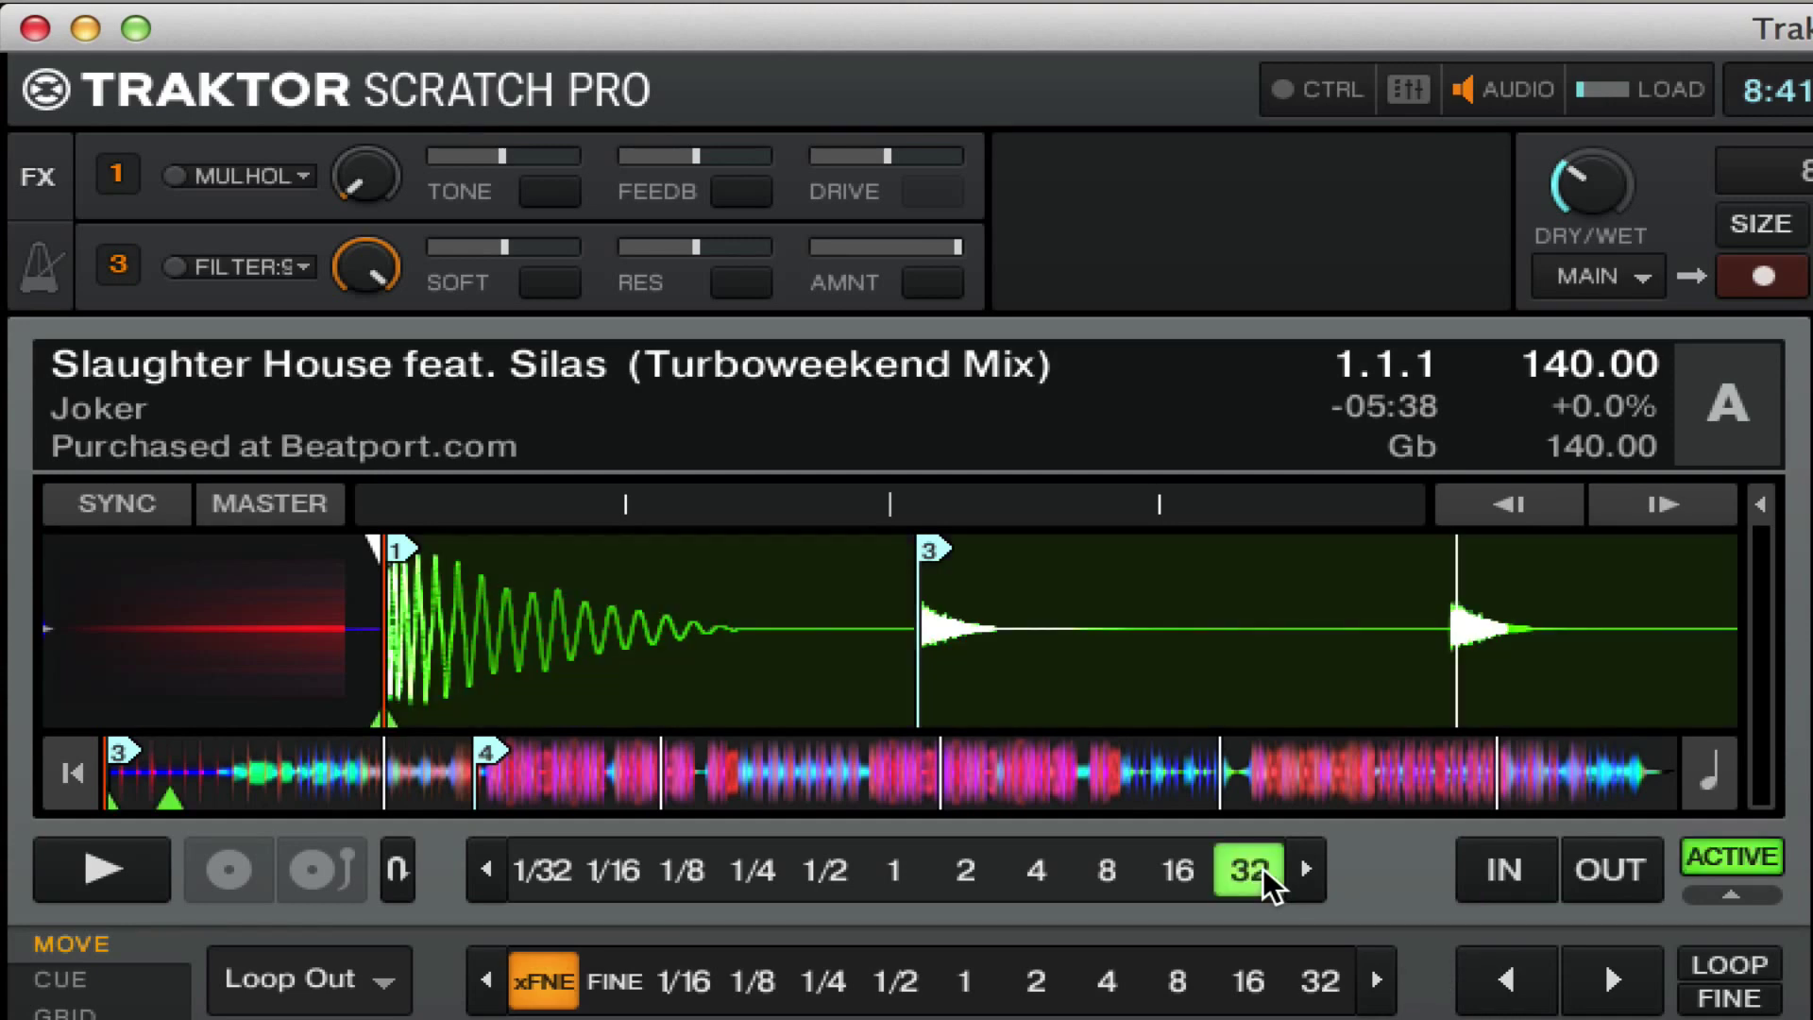
{"action": "left_click", "coordinate": [1261, 868]}
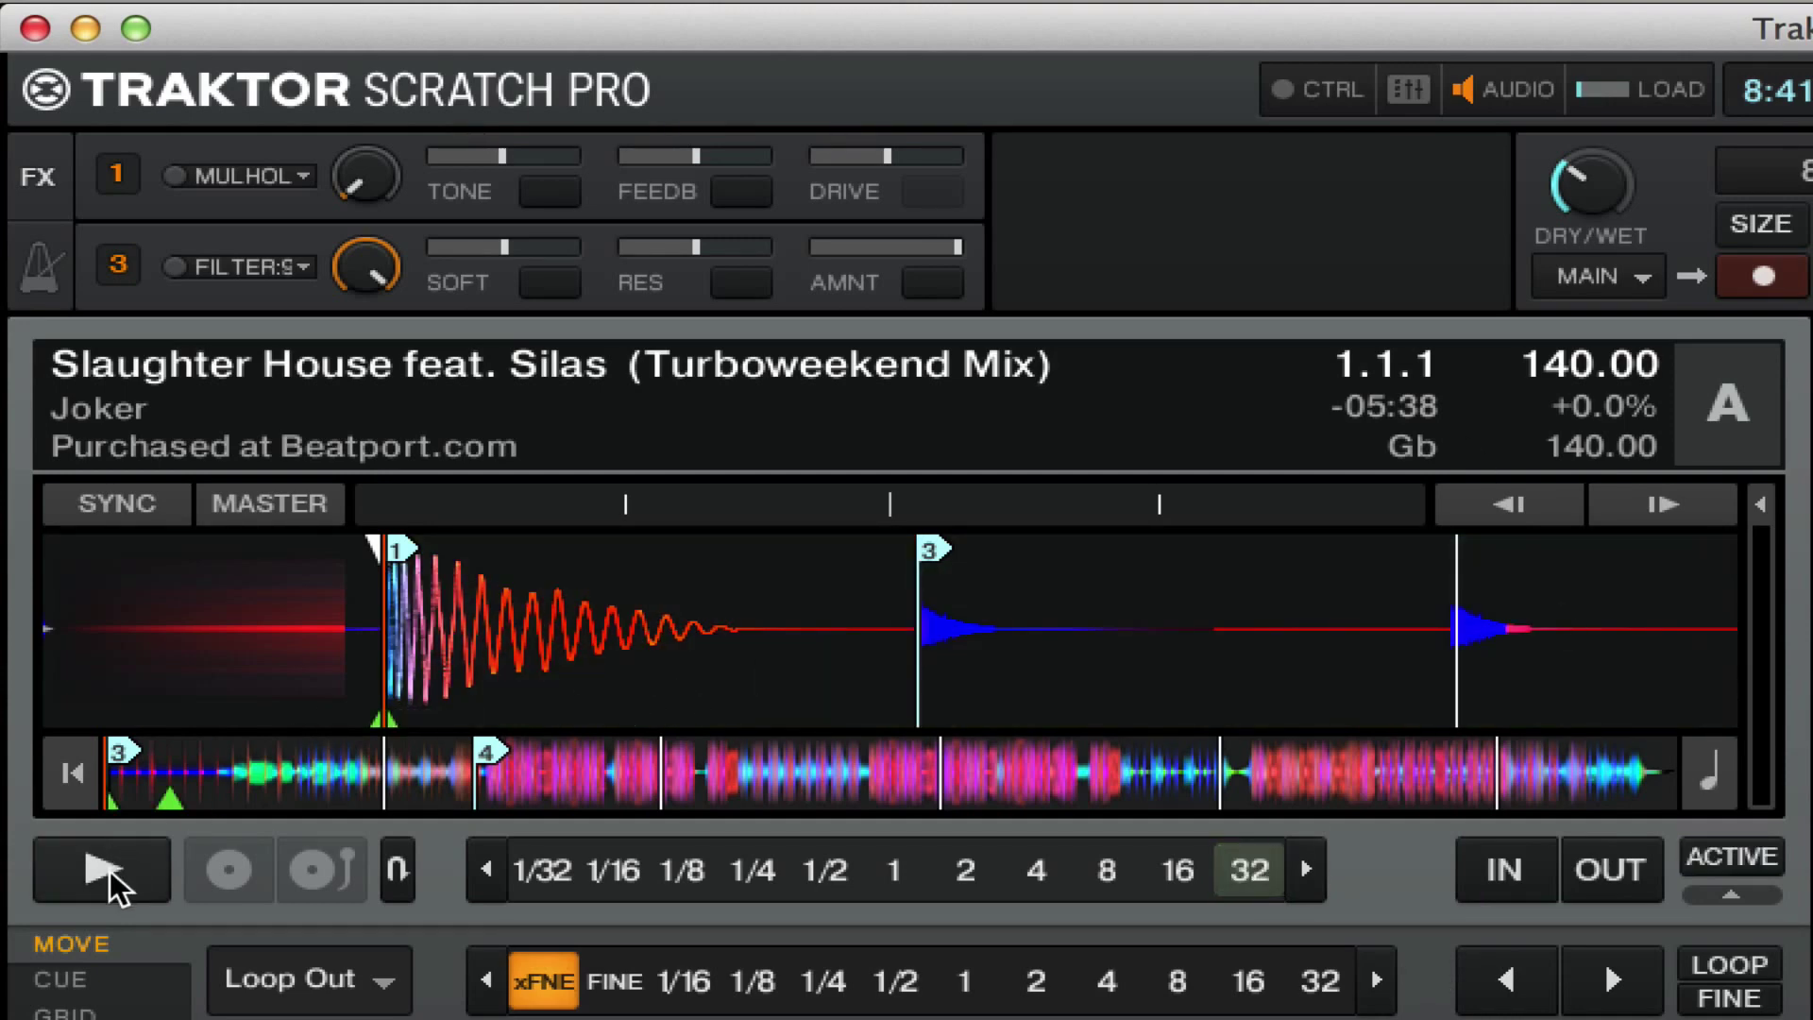
{"action": "left_click", "coordinate": [109, 869]}
{"action": "left_click", "coordinate": [880, 866]}
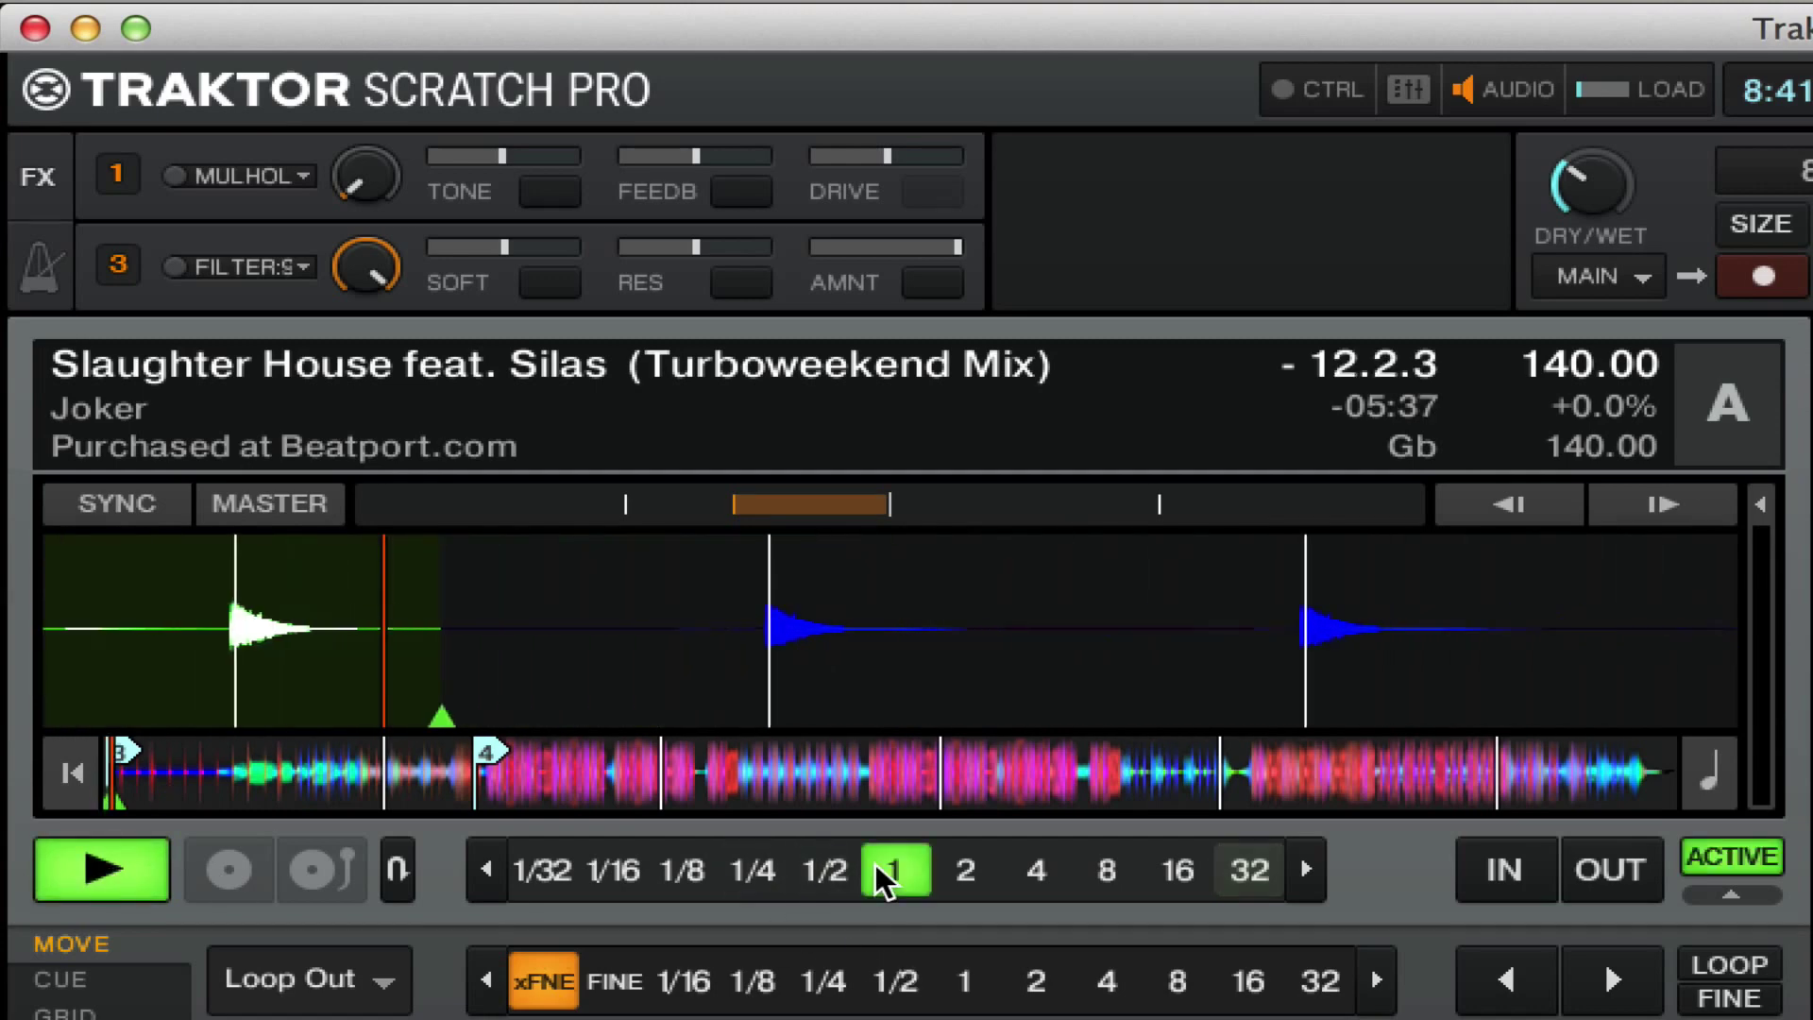
{"action": "left_click", "coordinate": [880, 867]}
{"action": "left_click", "coordinate": [68, 873]}
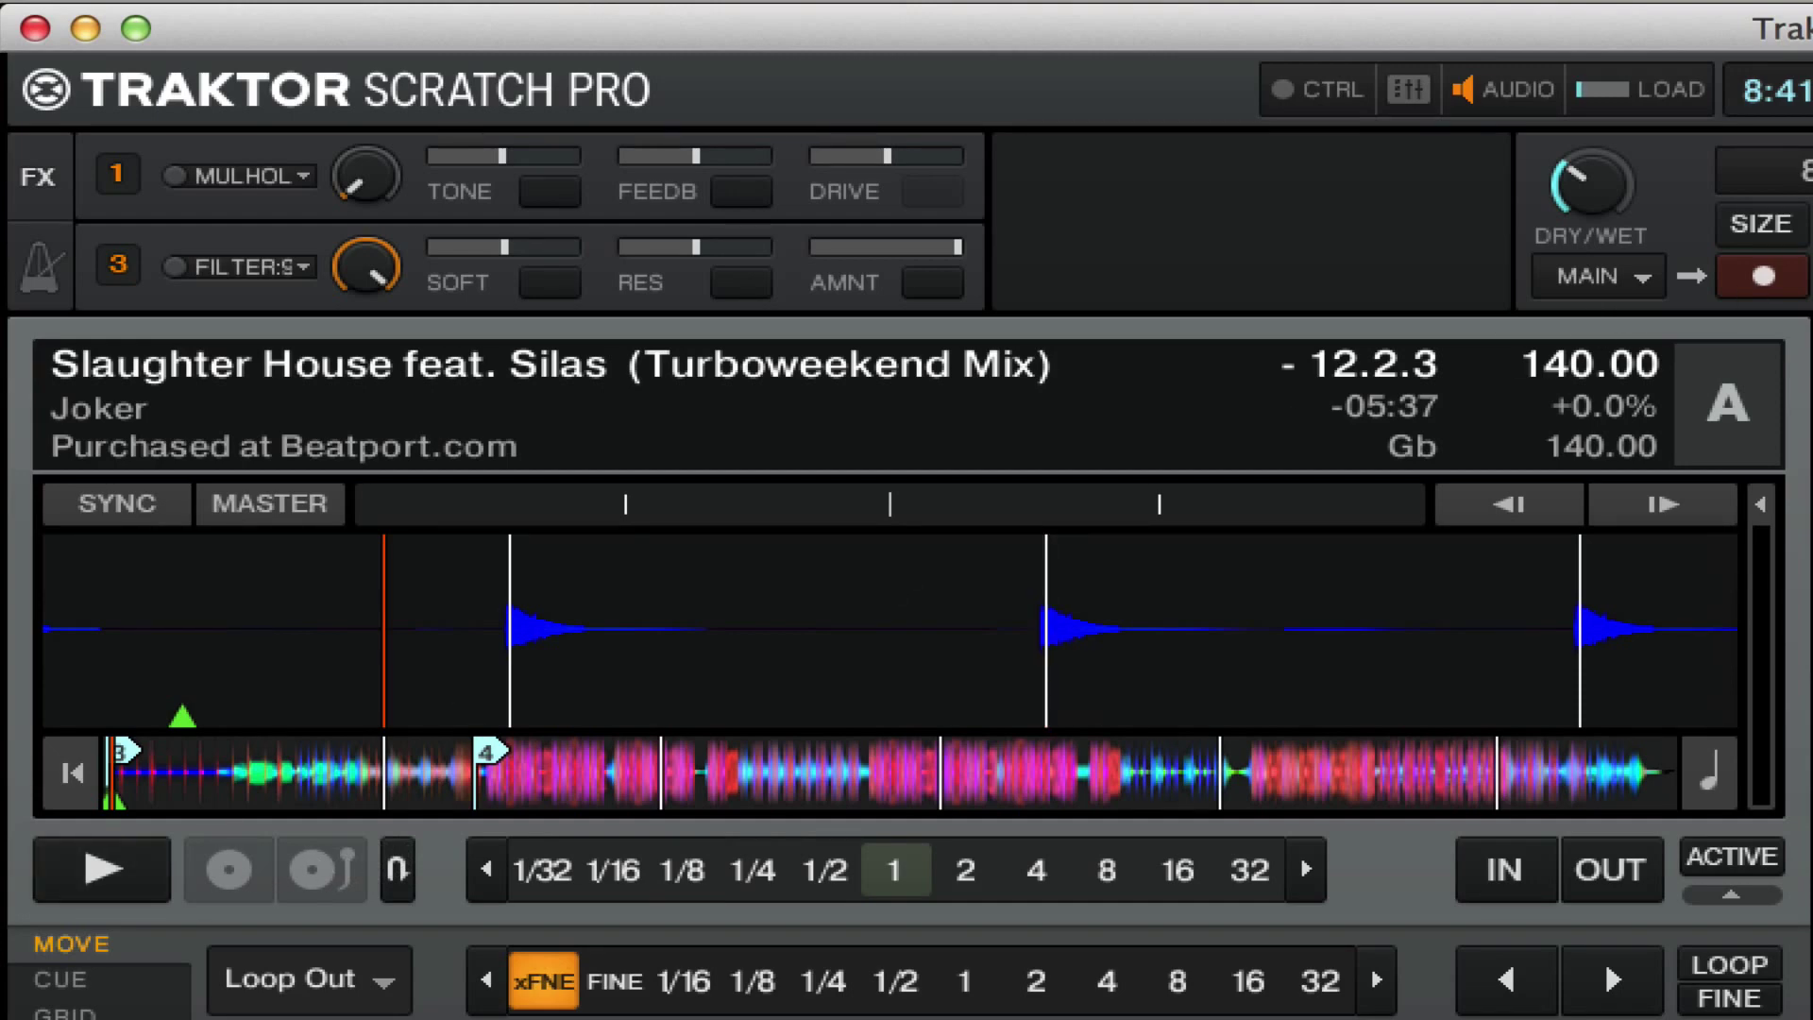
Jump back to the track start and toggle the 32-beat loop on and off.
{"action": "left_click", "coordinate": [66, 774]}
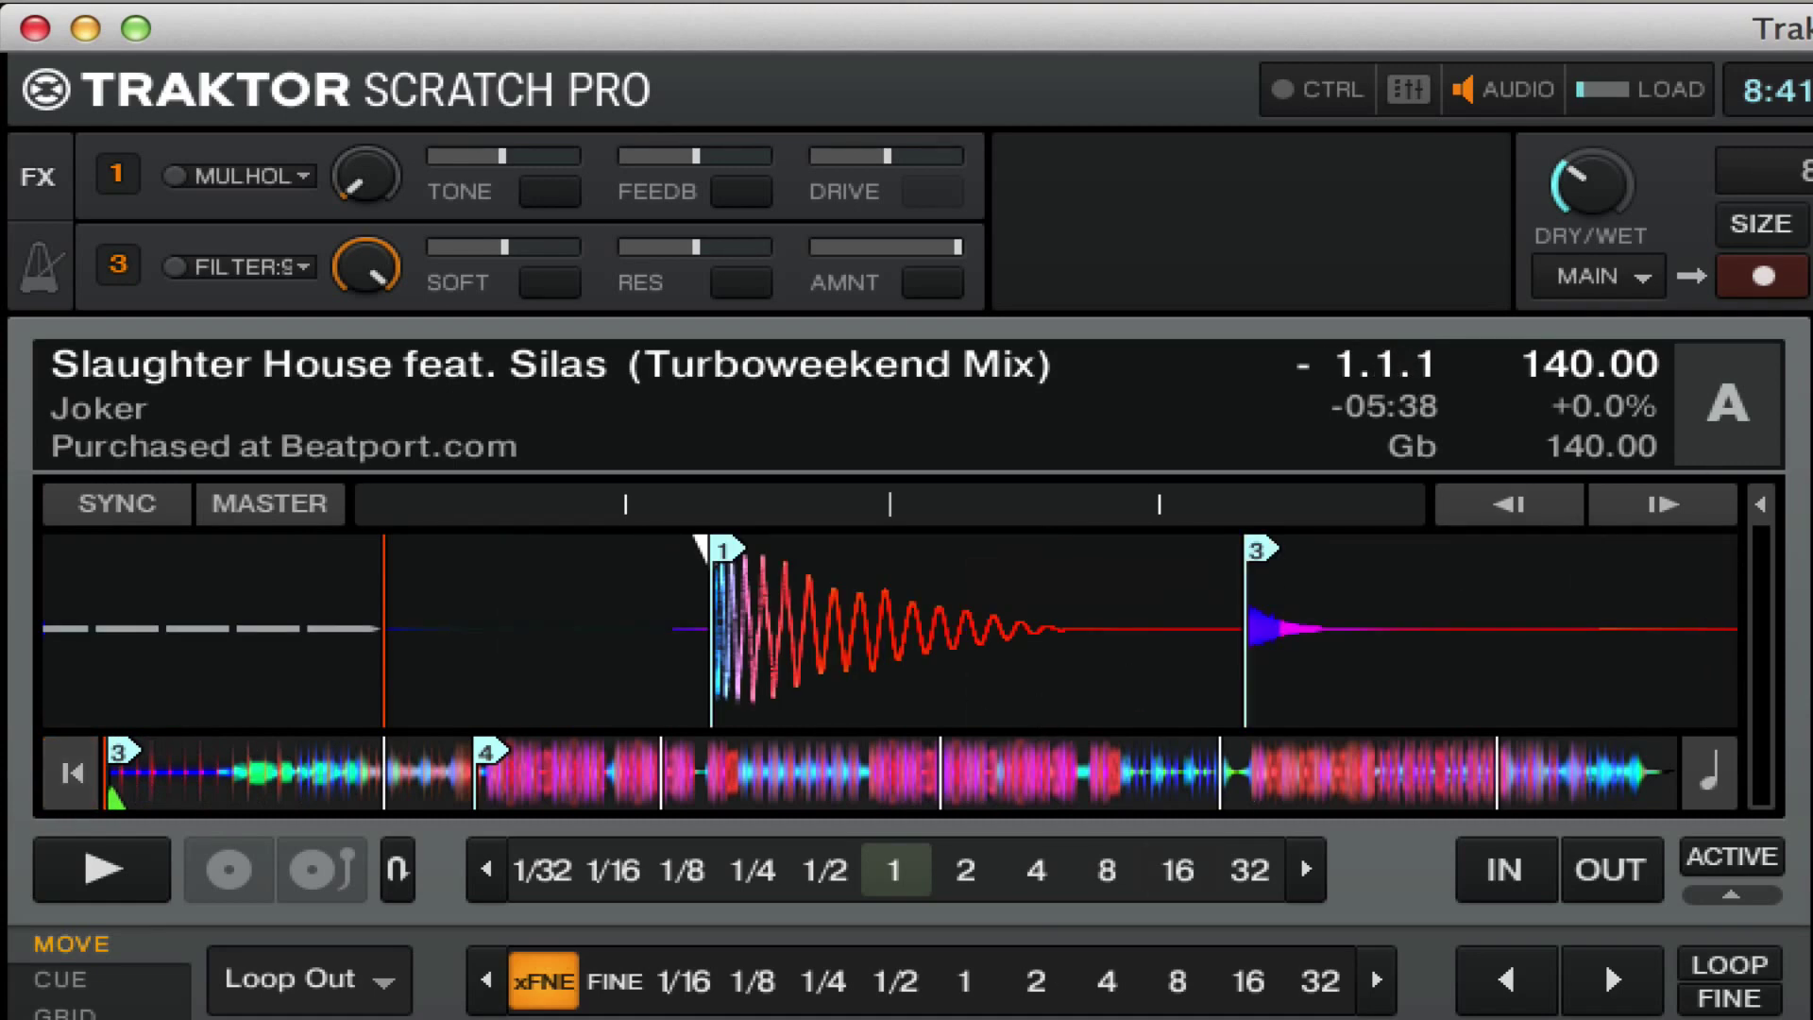
{"action": "left_click", "coordinate": [1268, 878]}
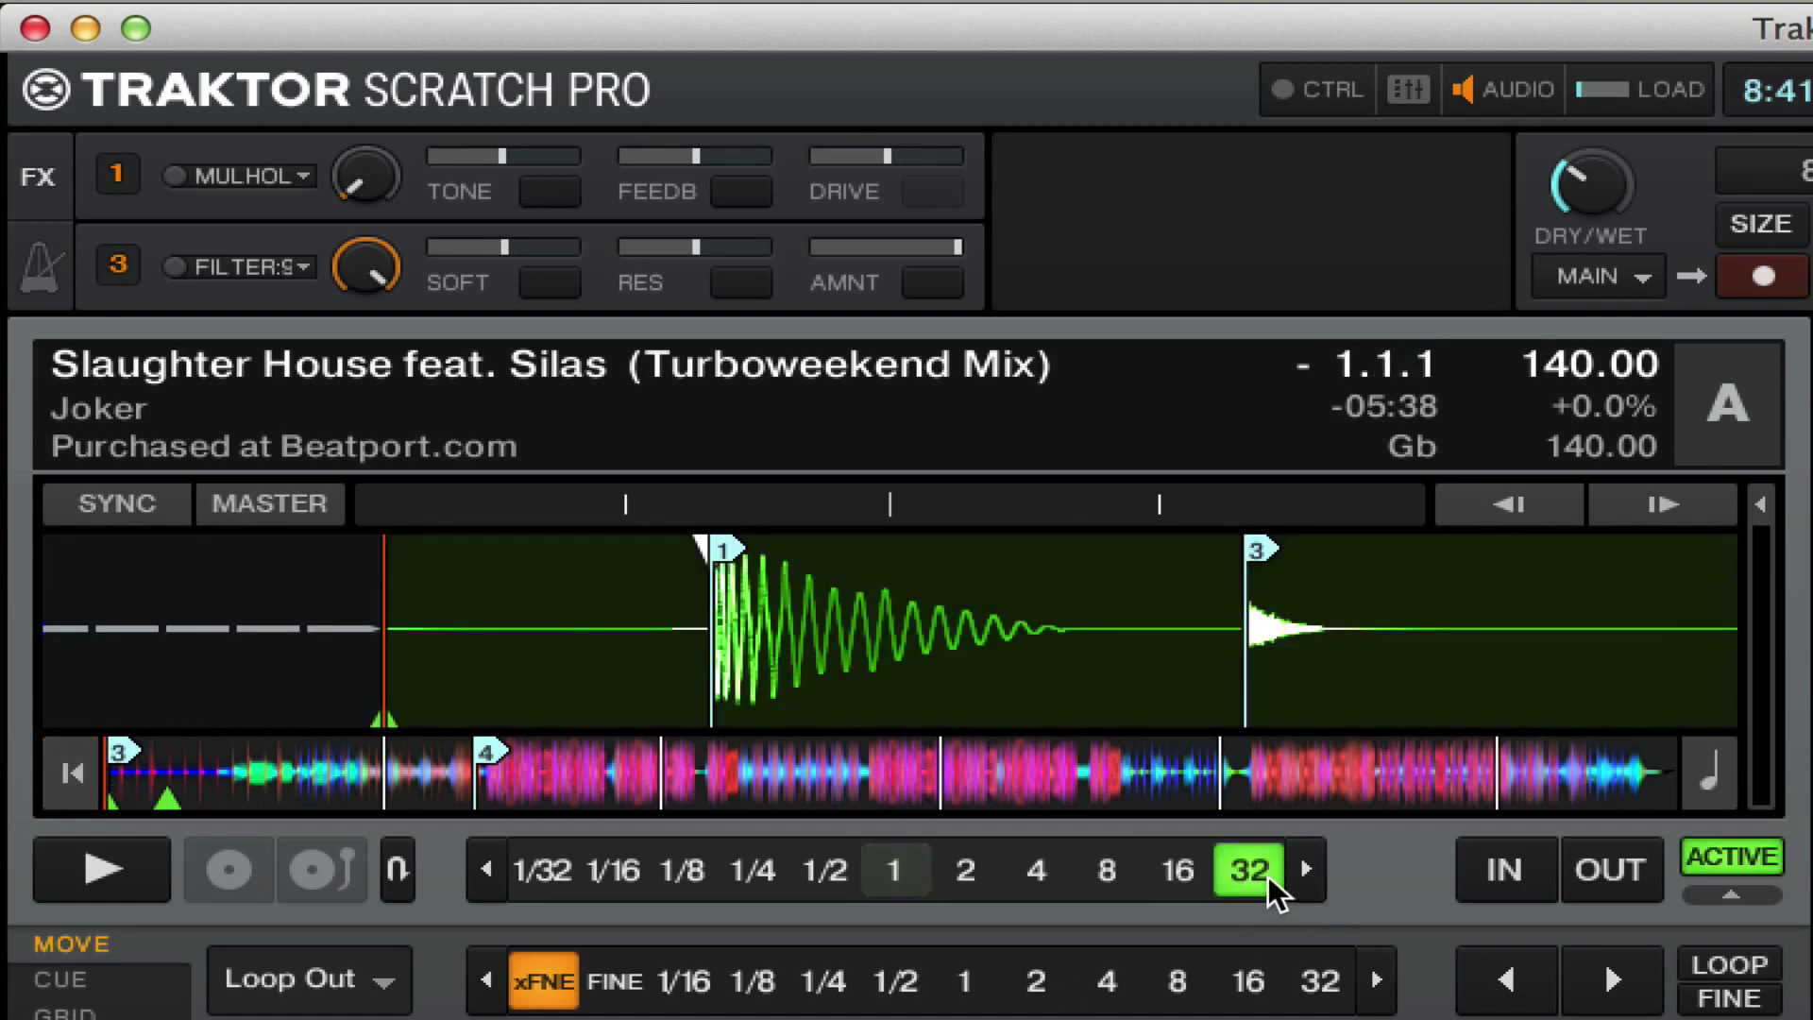
{"action": "left_click", "coordinate": [1267, 875]}
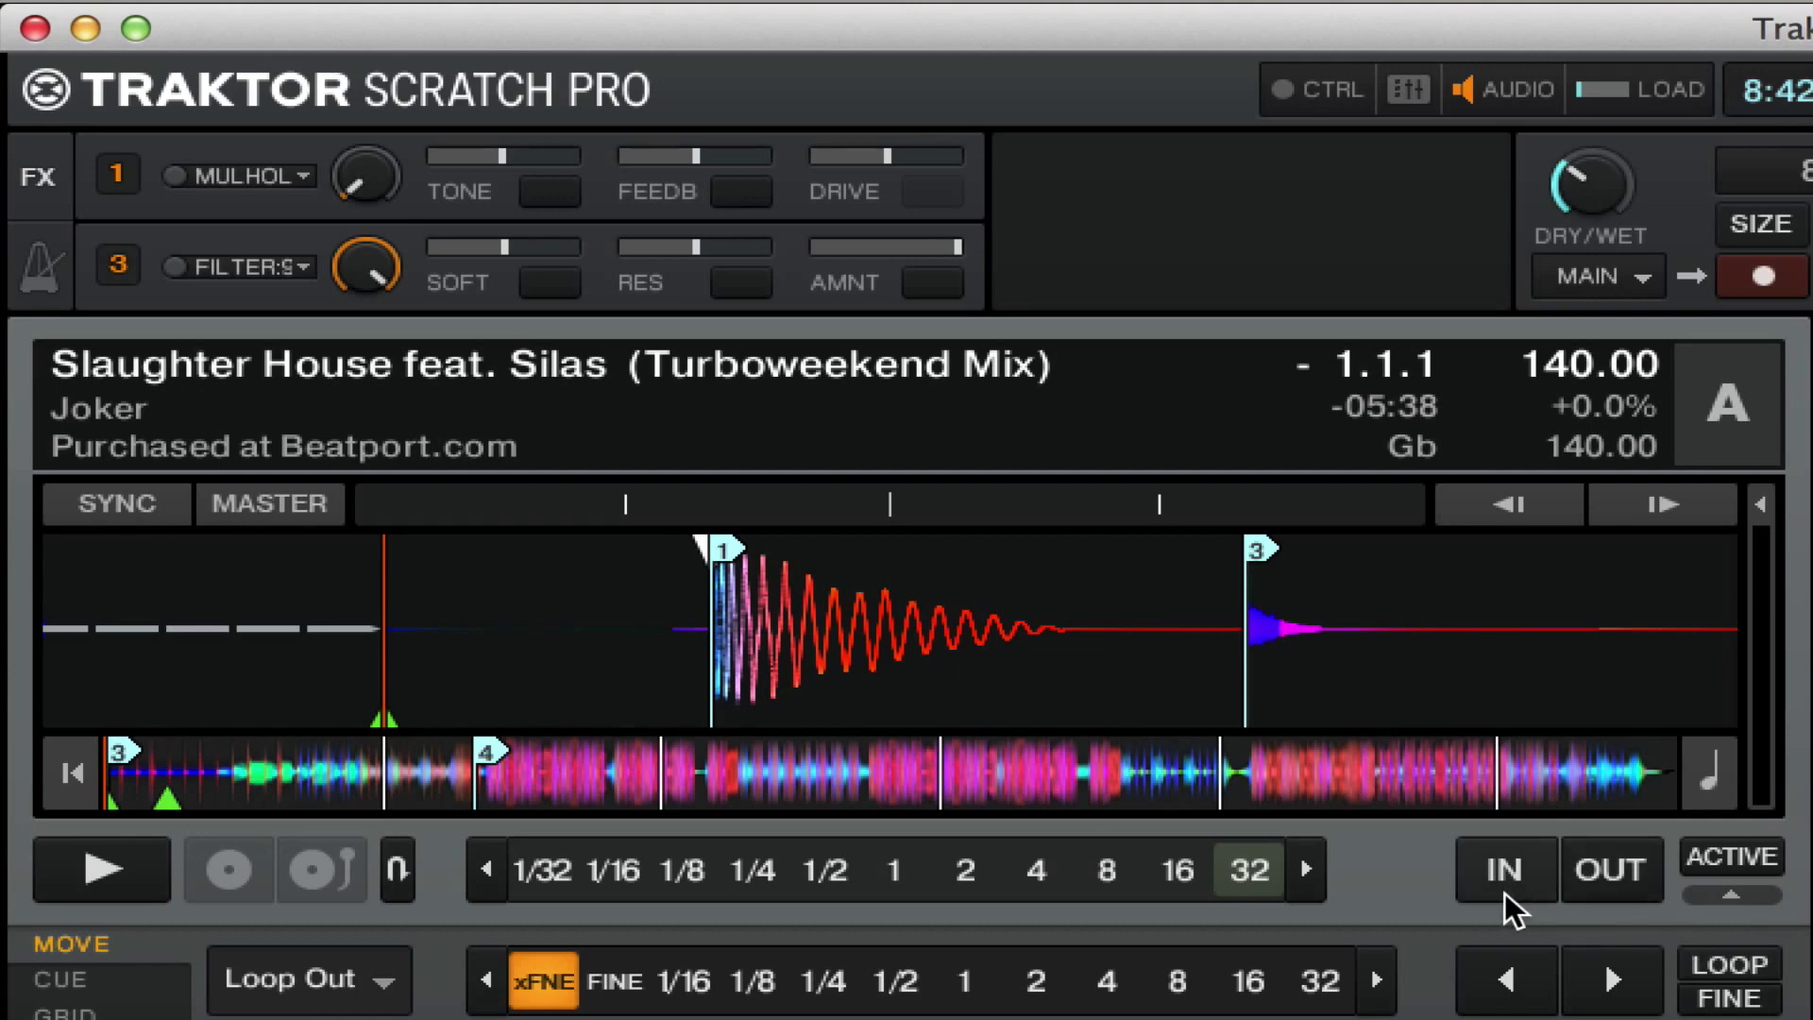
Set a 4-beat loop and step it through 2, 1, 1/2, 1/4, 1/8, back to 4.
{"action": "left_click", "coordinate": [1012, 881]}
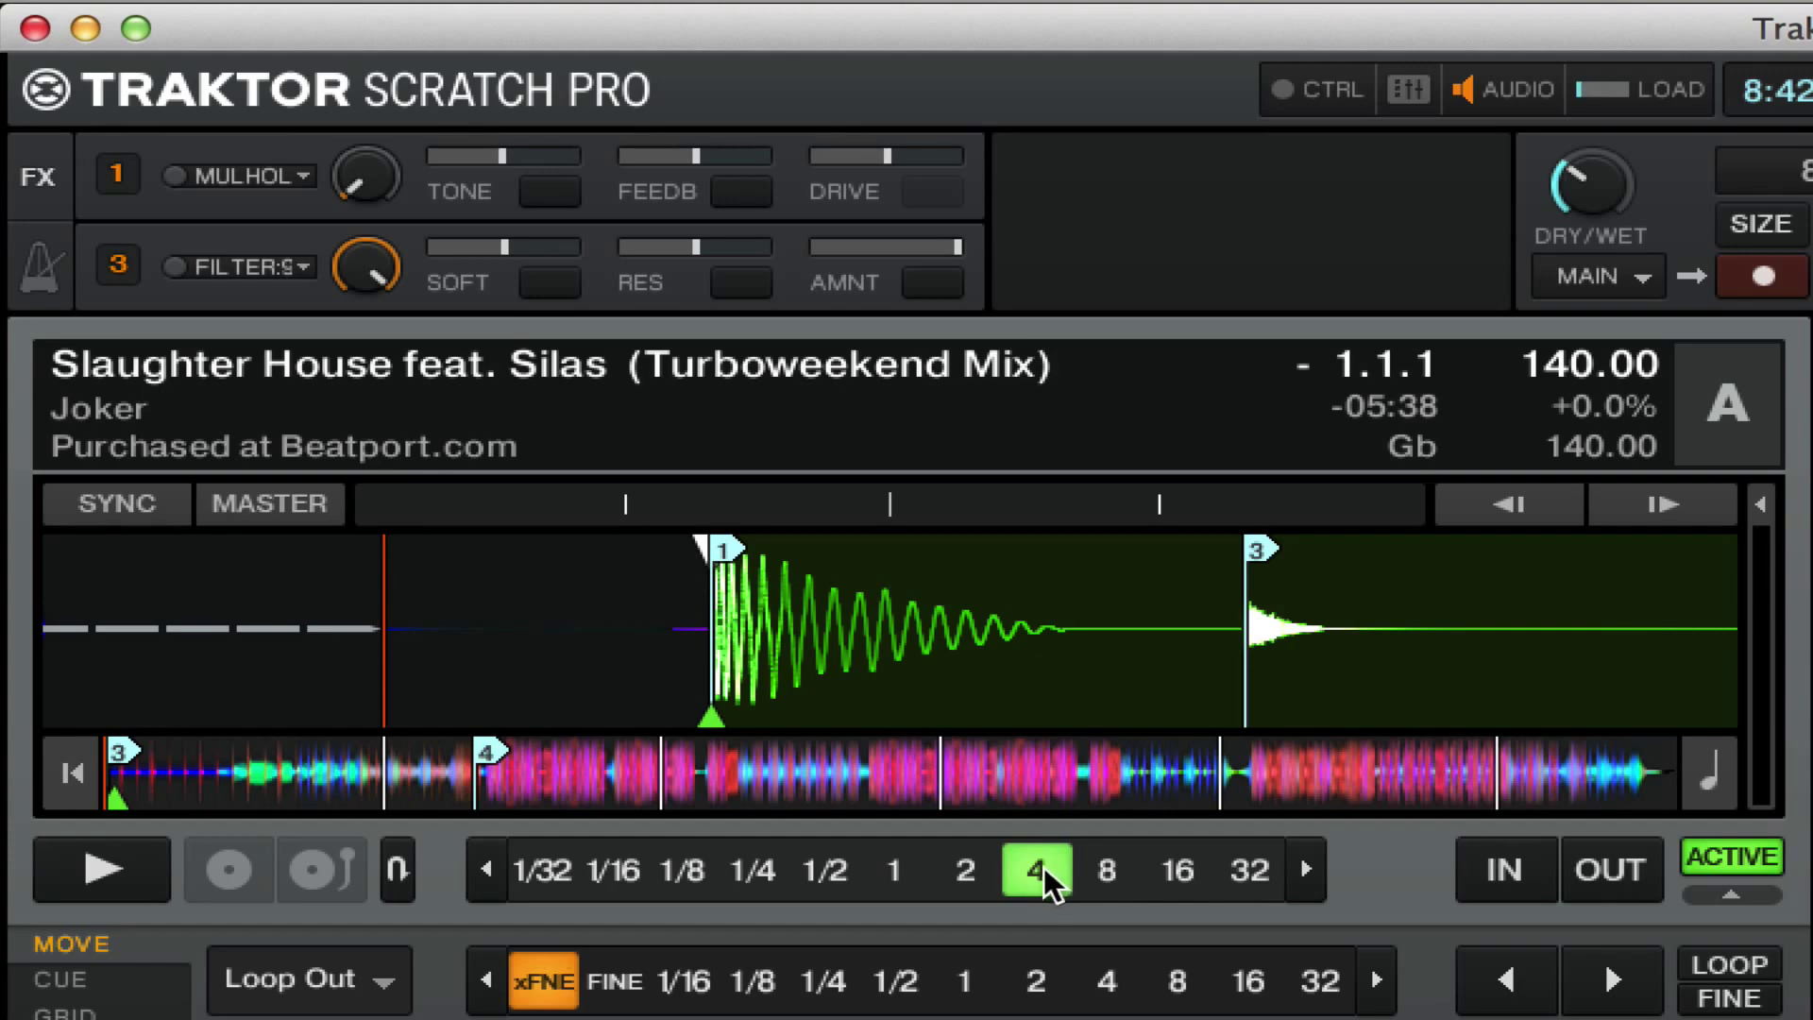
{"action": "left_click", "coordinate": [977, 871]}
{"action": "left_click", "coordinate": [895, 871]}
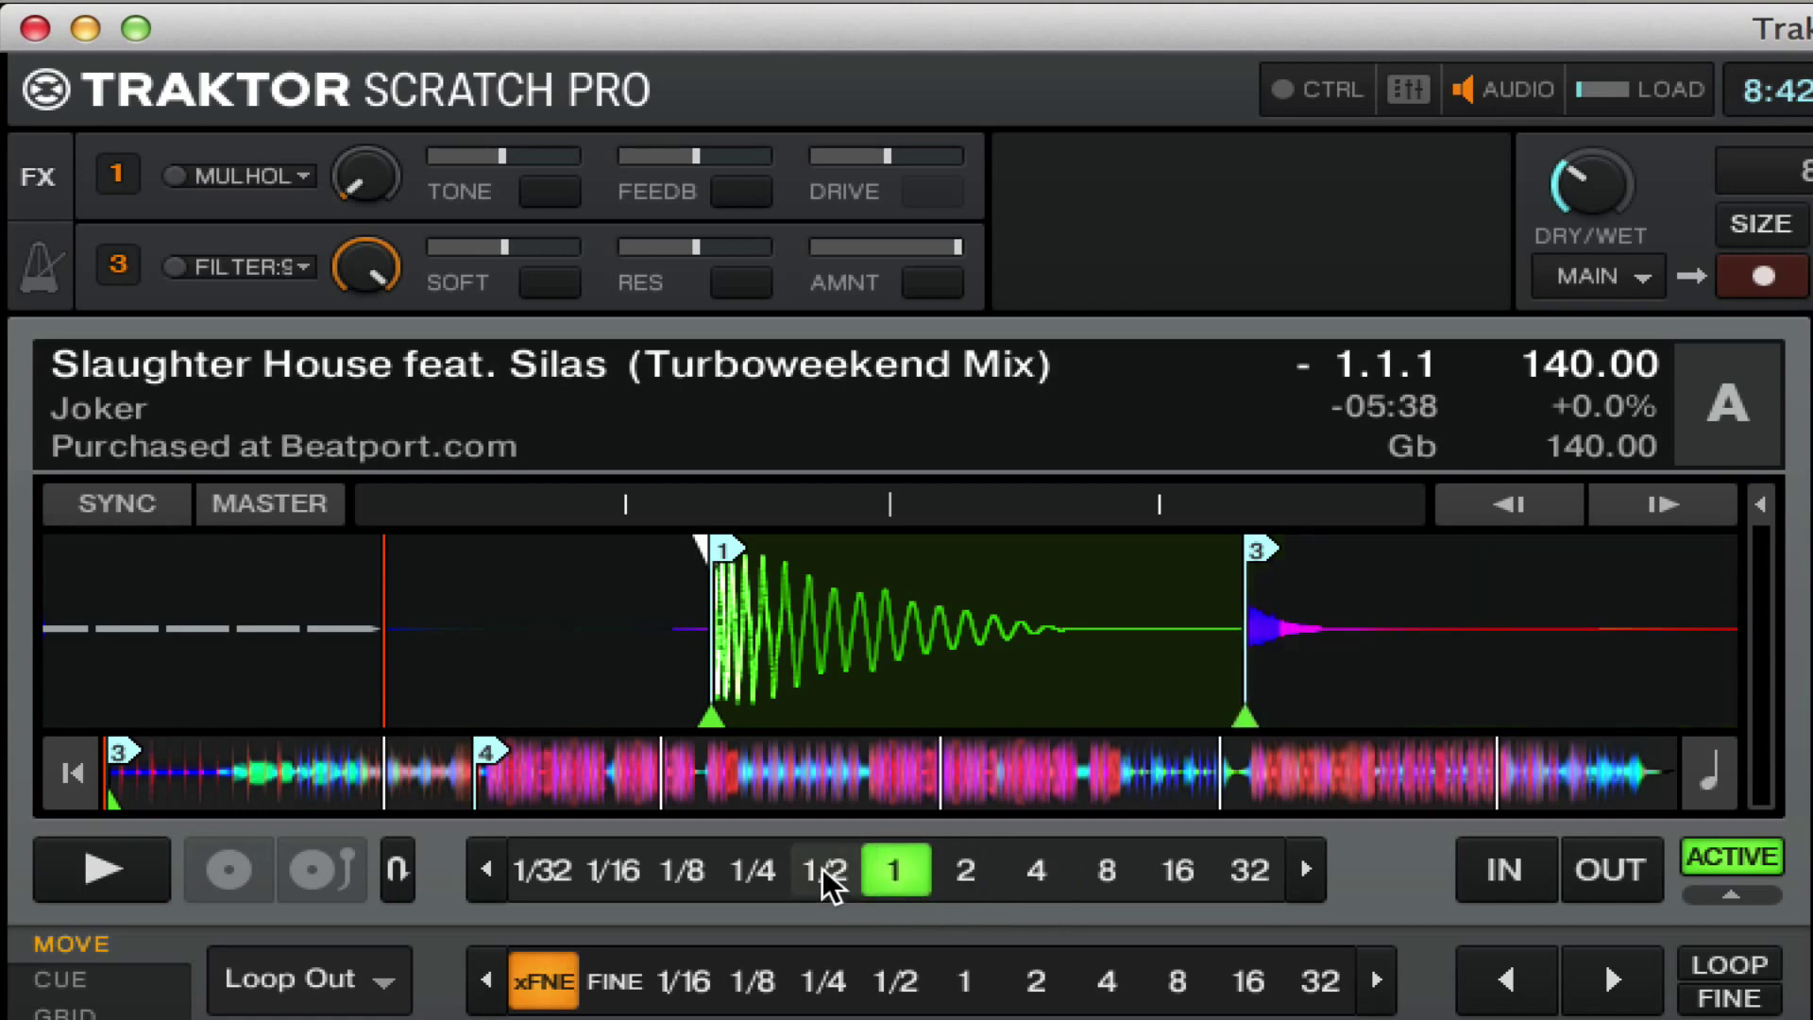
{"action": "left_click", "coordinate": [823, 870]}
{"action": "left_click", "coordinate": [727, 869]}
{"action": "left_click", "coordinate": [695, 870]}
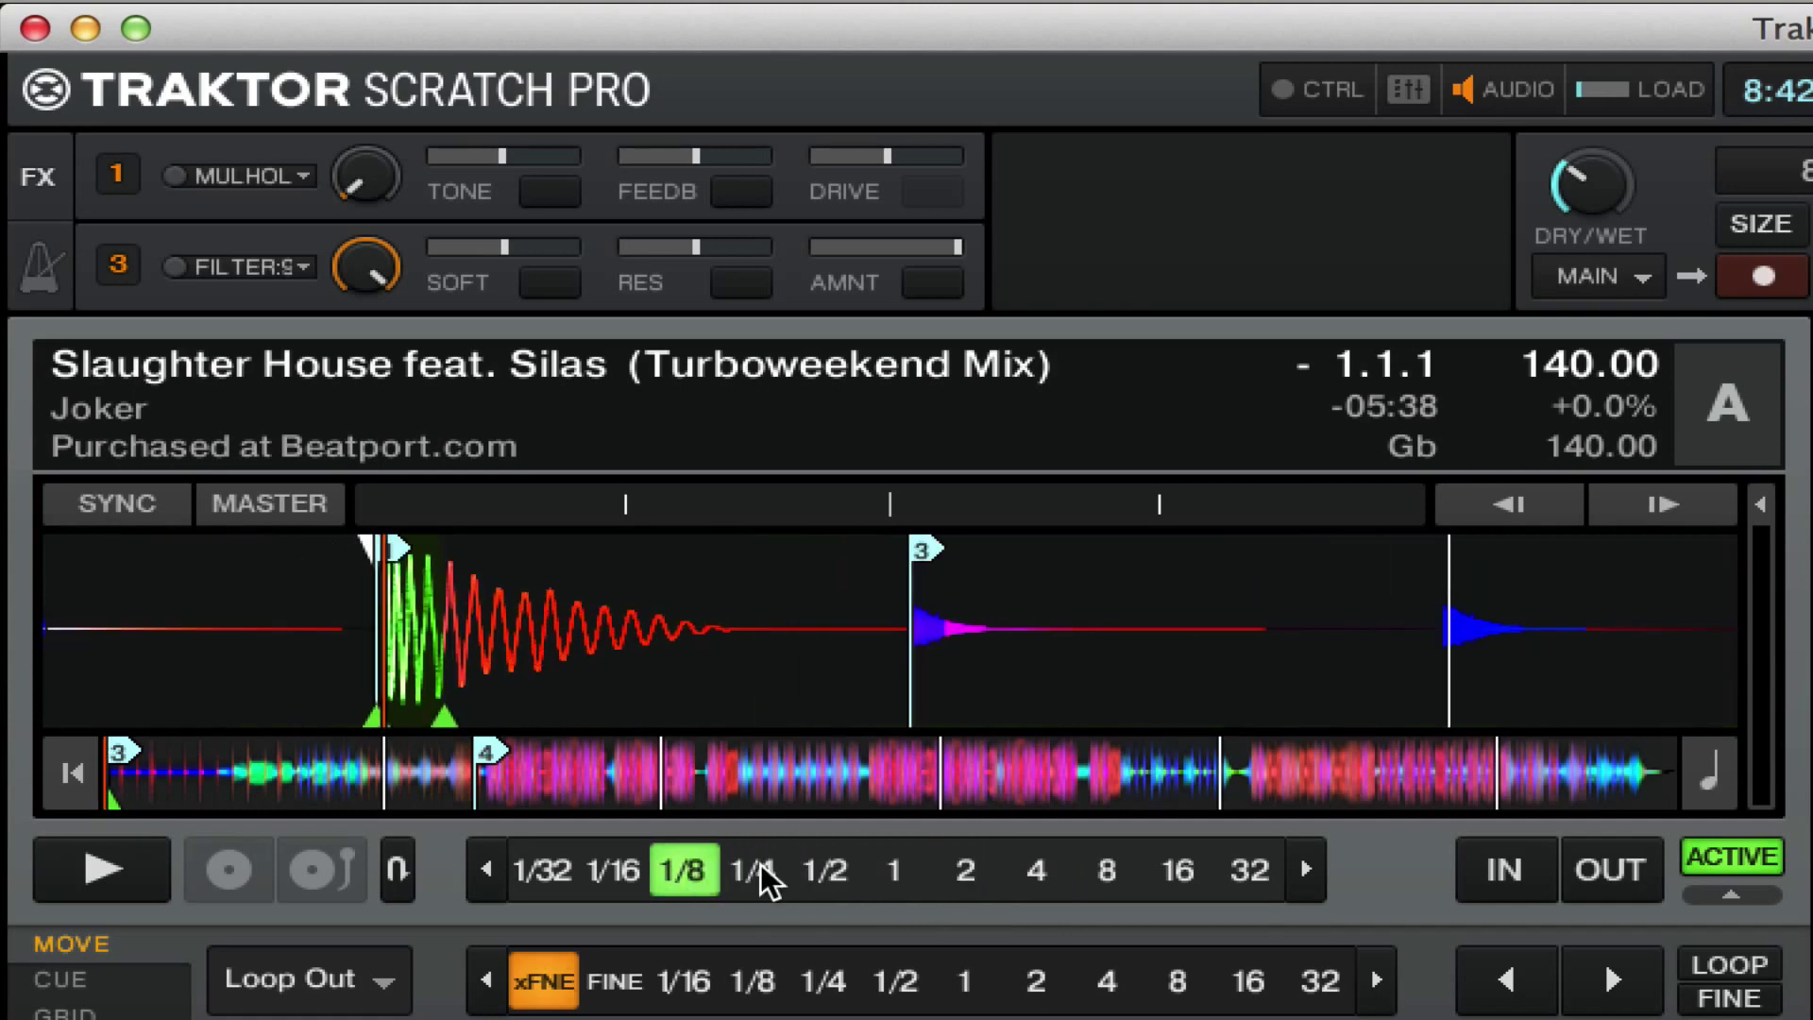
{"action": "left_click", "coordinate": [1007, 866]}
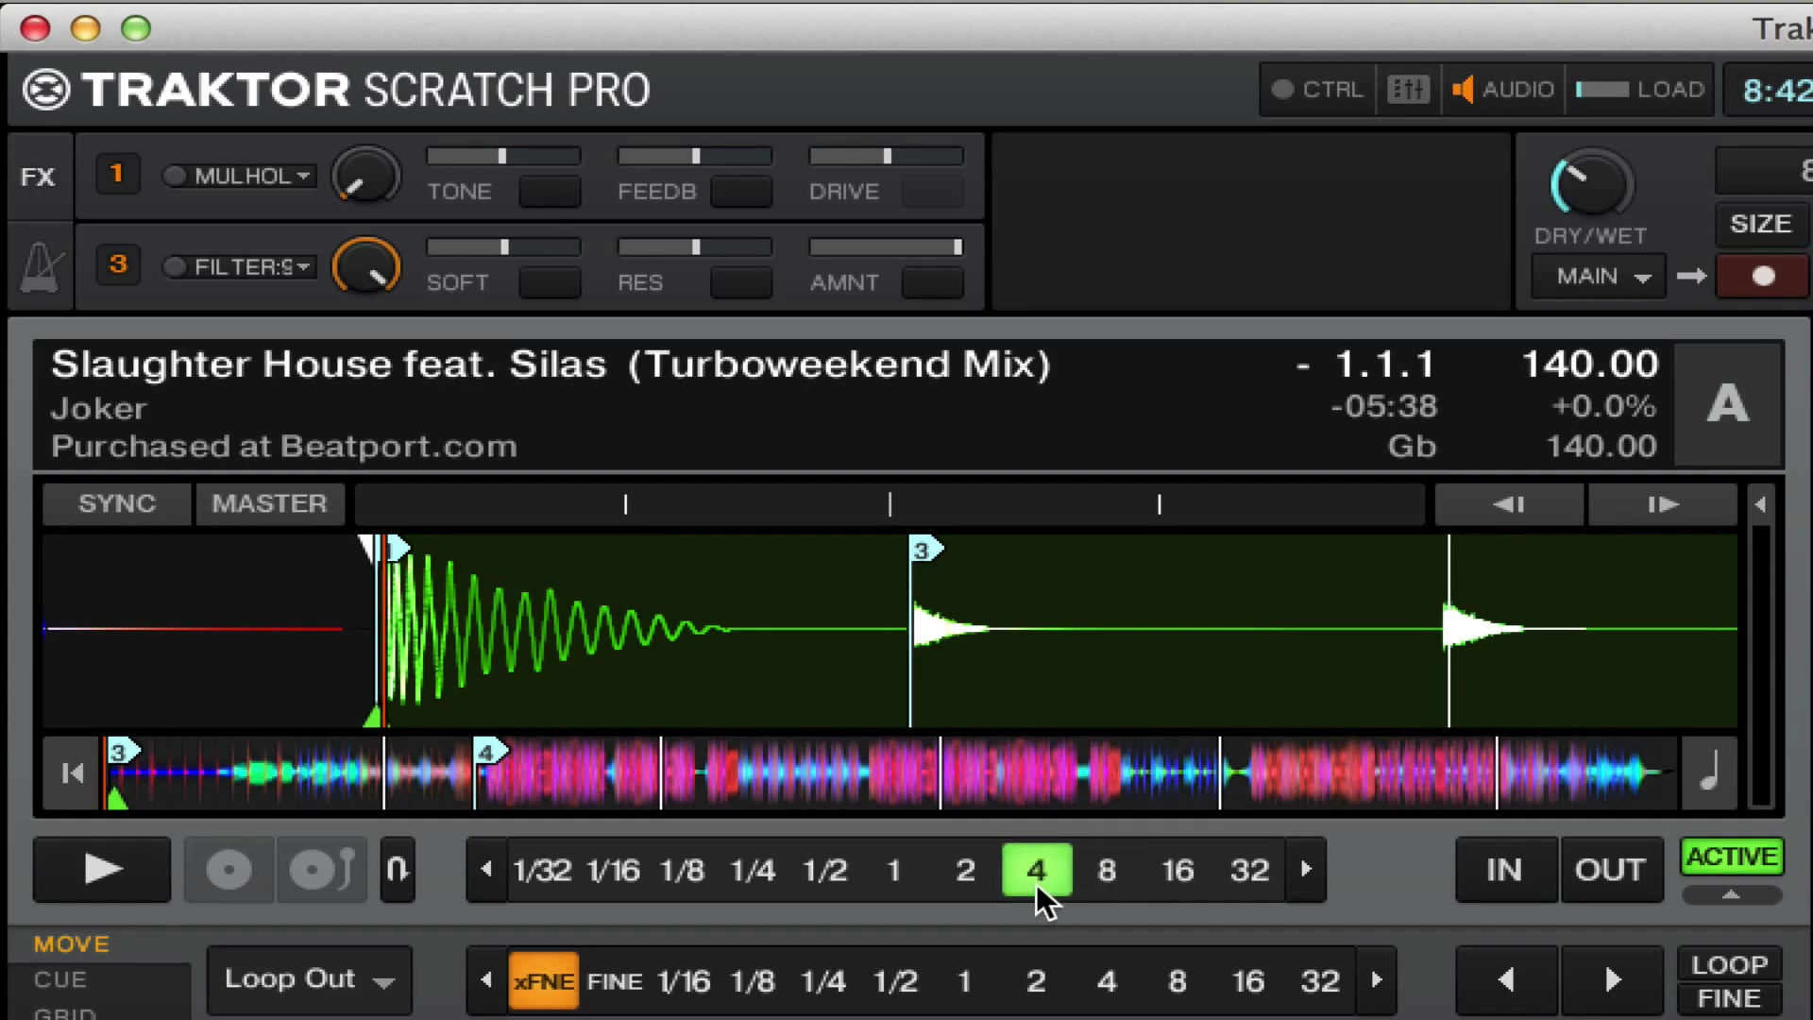
{"action": "left_click", "coordinate": [956, 868]}
{"action": "left_click", "coordinate": [893, 869]}
{"action": "left_click", "coordinate": [1035, 873]}
Play deck A, shrink the loop 2→1→1/2→1/4→1/8 beat, stop, and disable the loop.
{"action": "key", "text": "space"}
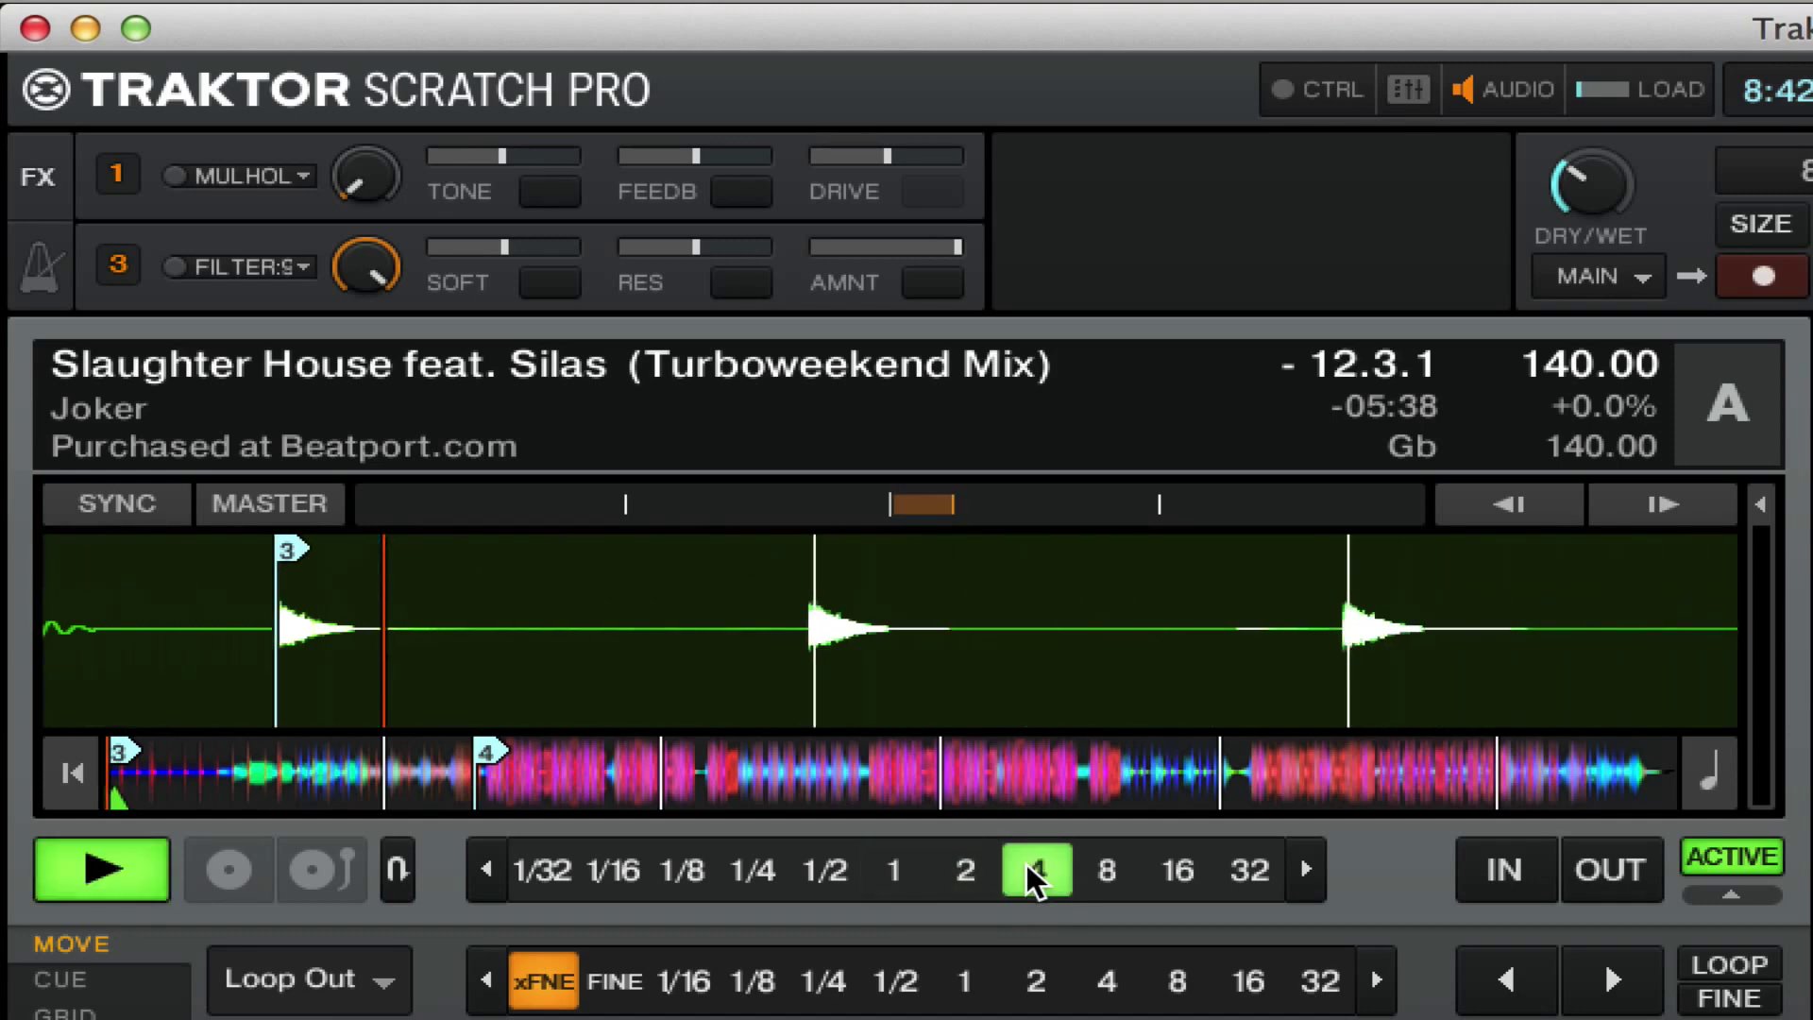
{"action": "left_click", "coordinate": [965, 863]}
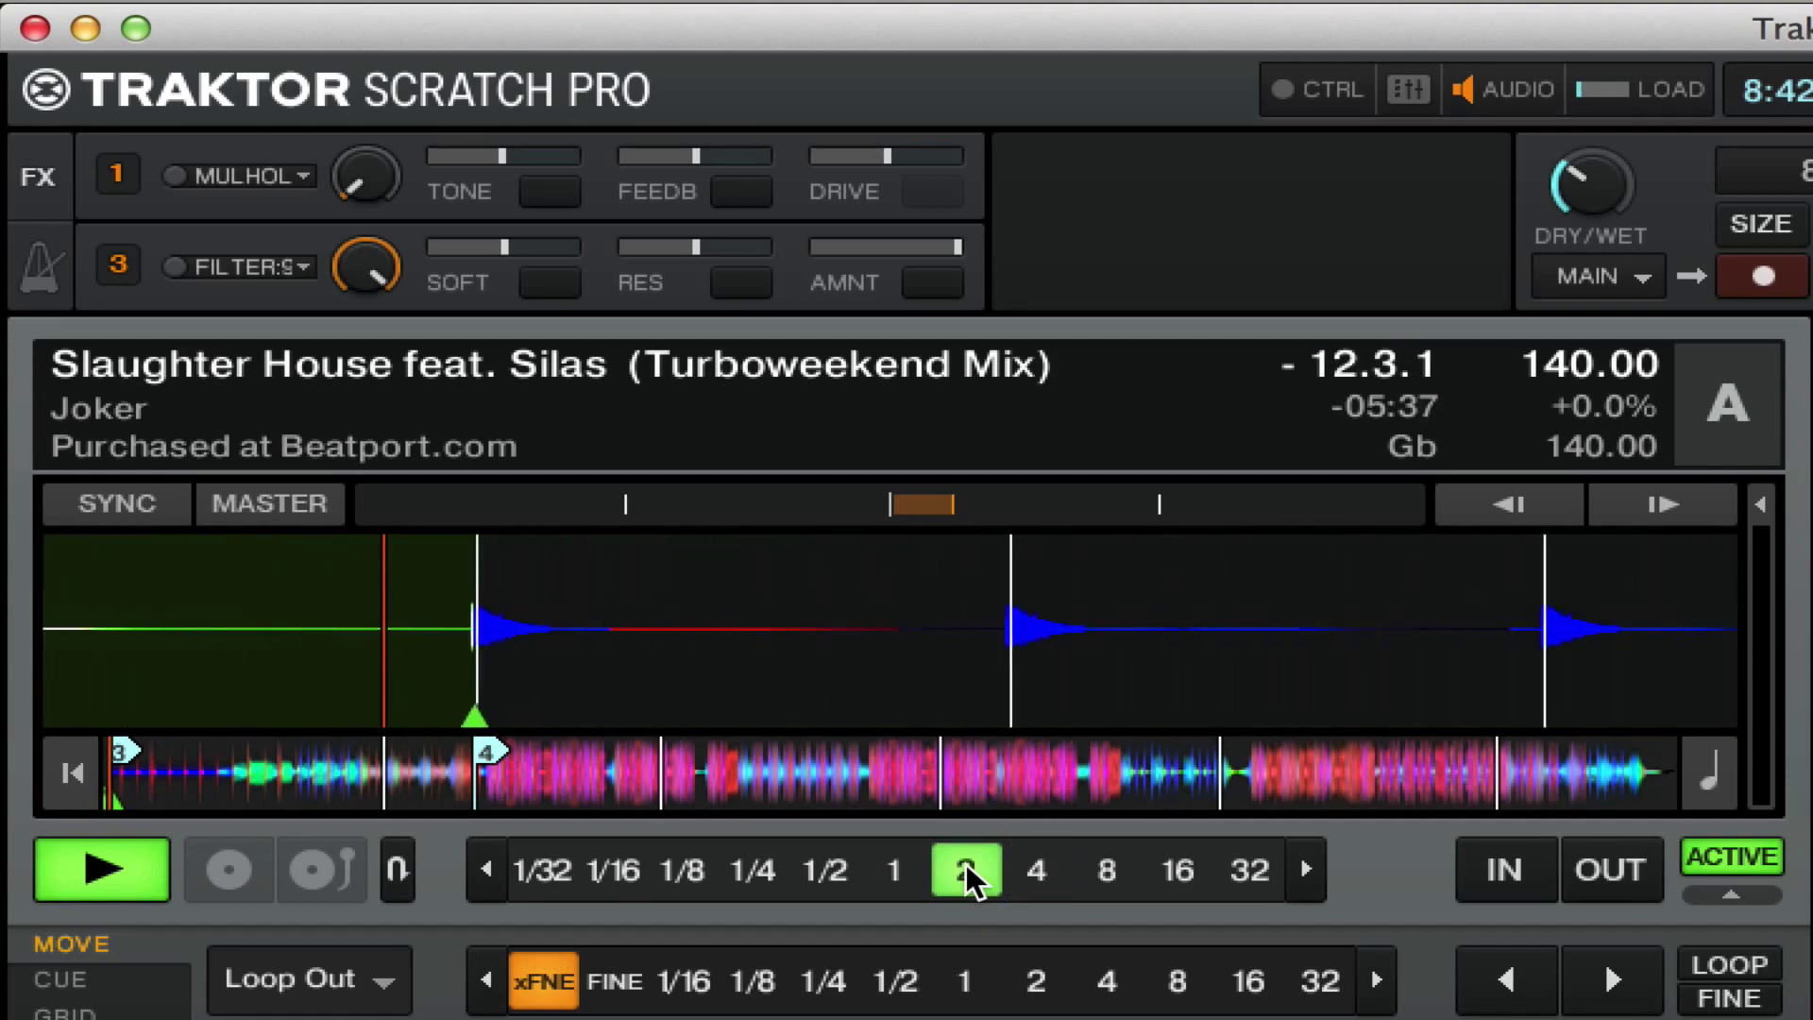
{"action": "left_click", "coordinate": [908, 870]}
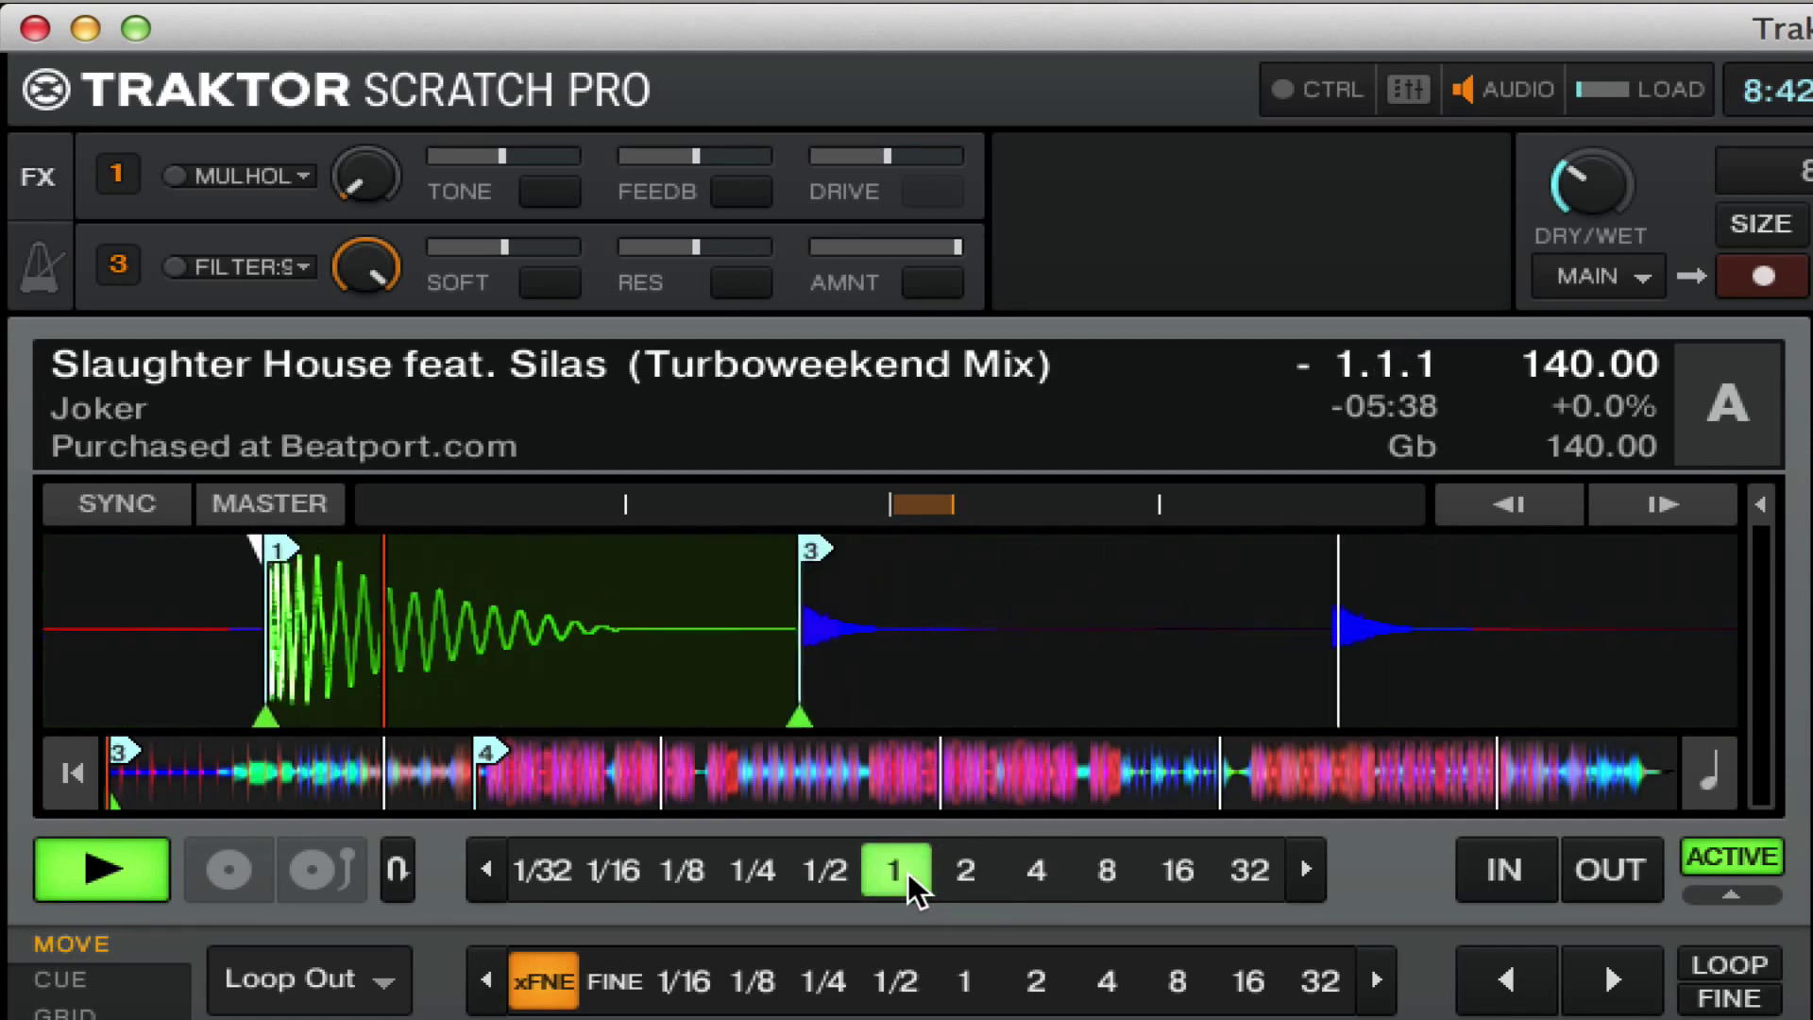
{"action": "left_click", "coordinate": [827, 872]}
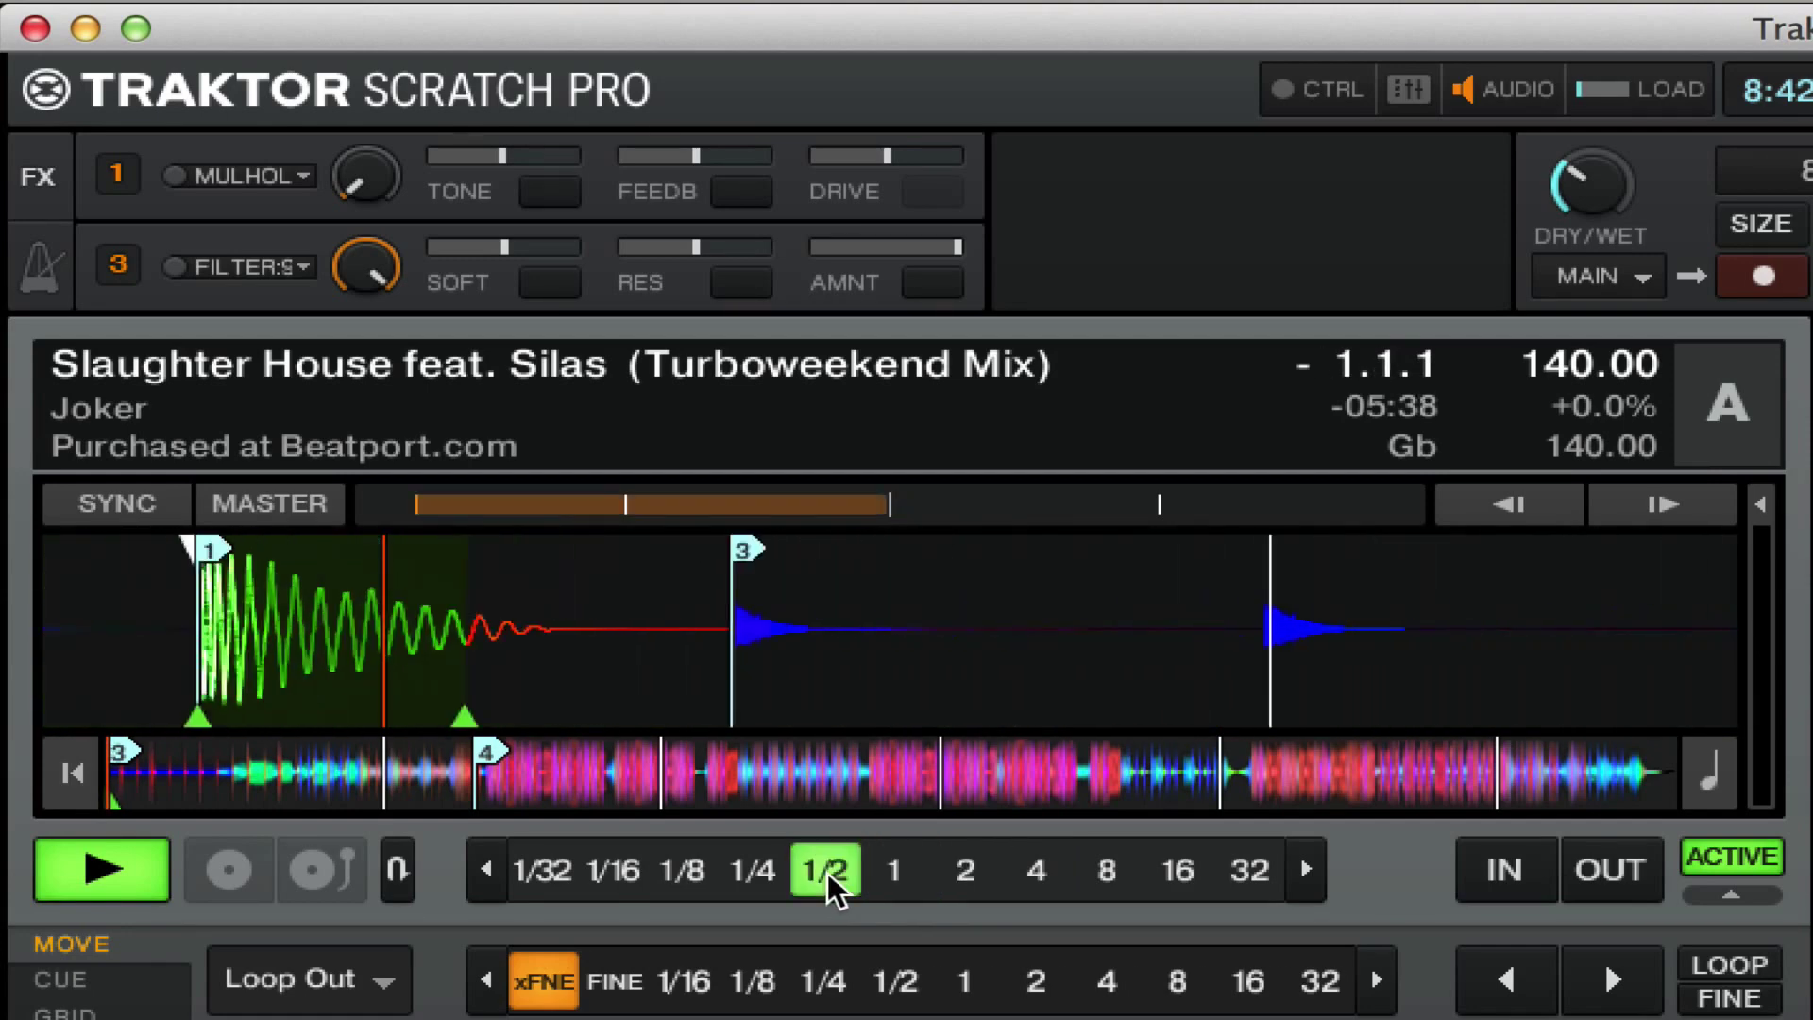
{"action": "left_click", "coordinate": [763, 874]}
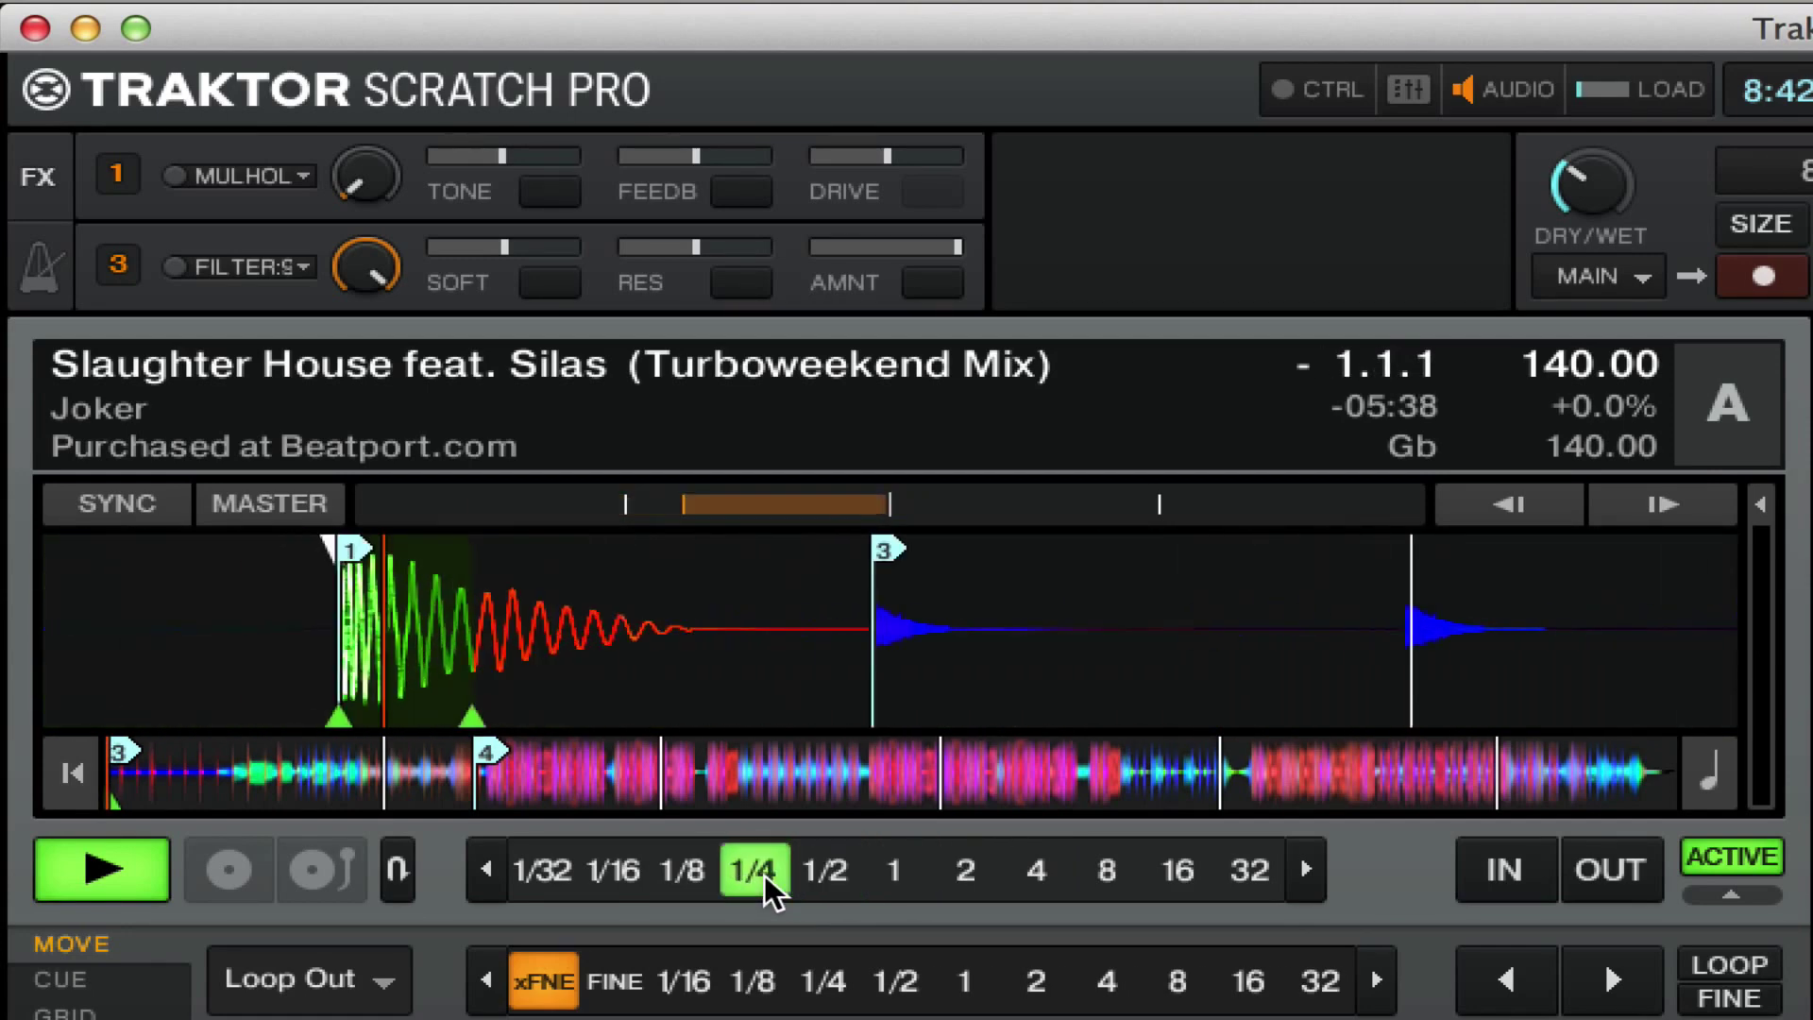
{"action": "left_click", "coordinate": [706, 880]}
{"action": "left_click", "coordinate": [118, 880]}
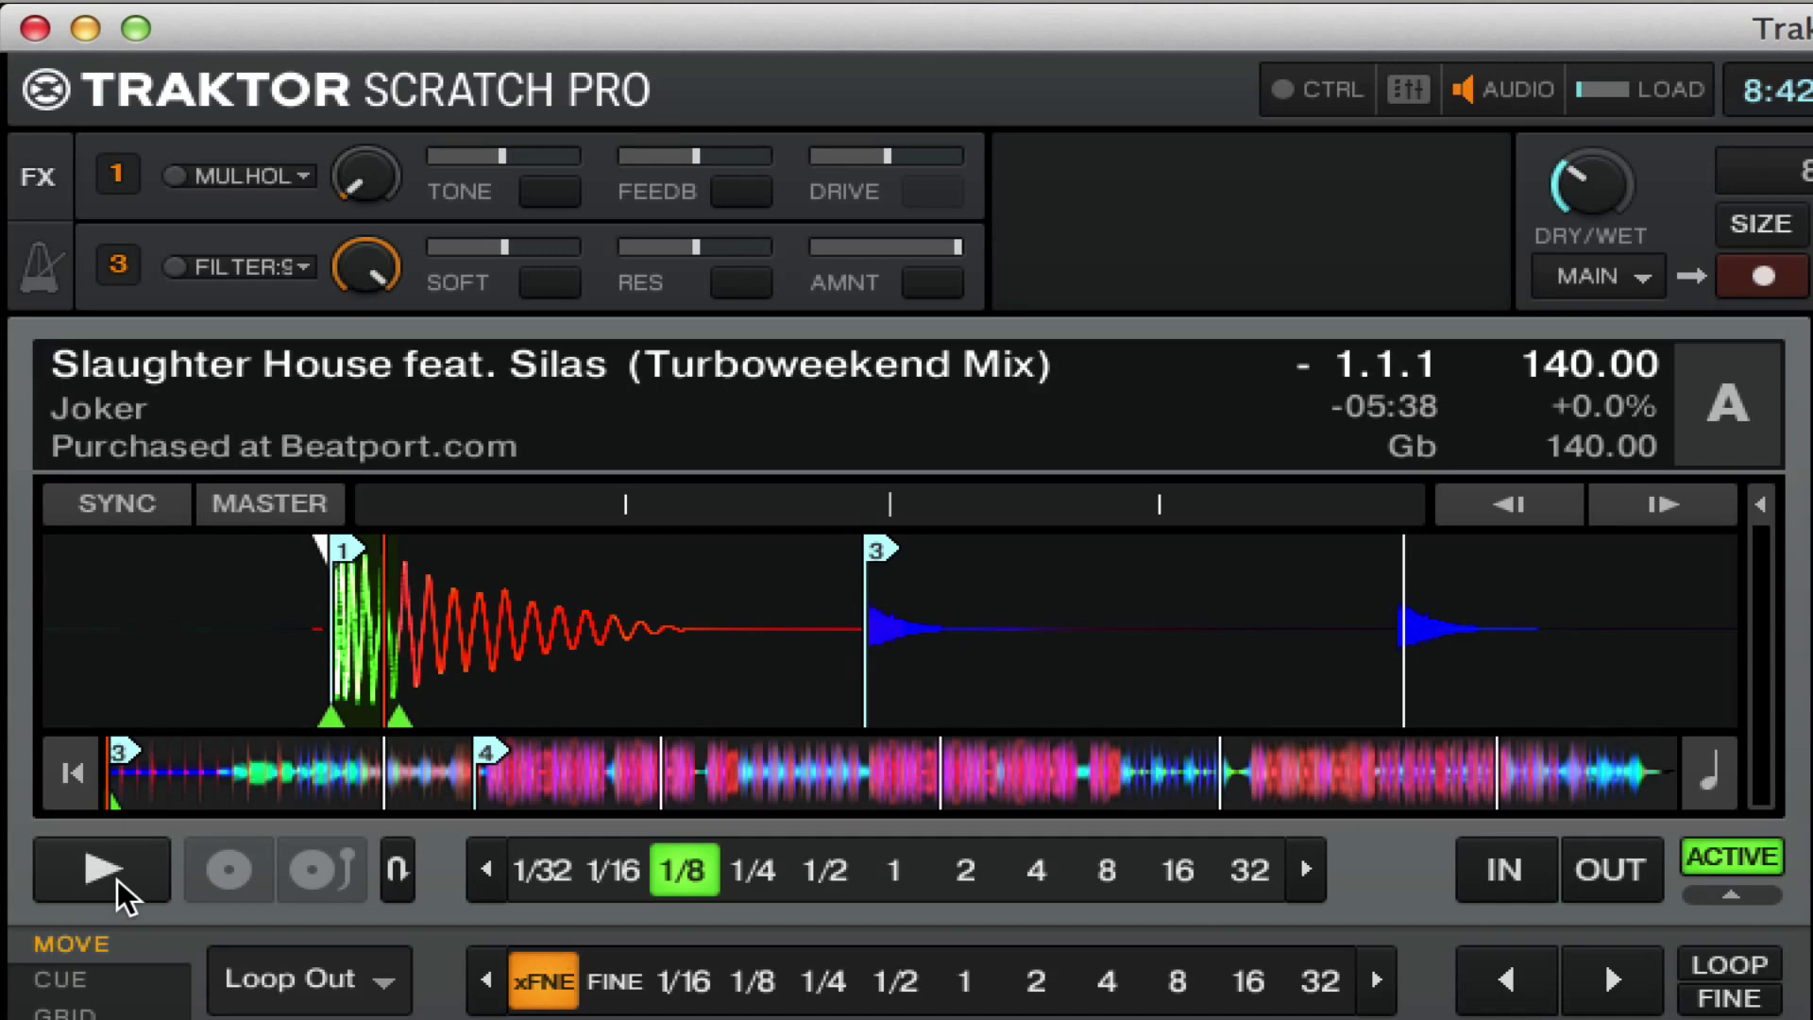
{"action": "left_click", "coordinate": [703, 870]}
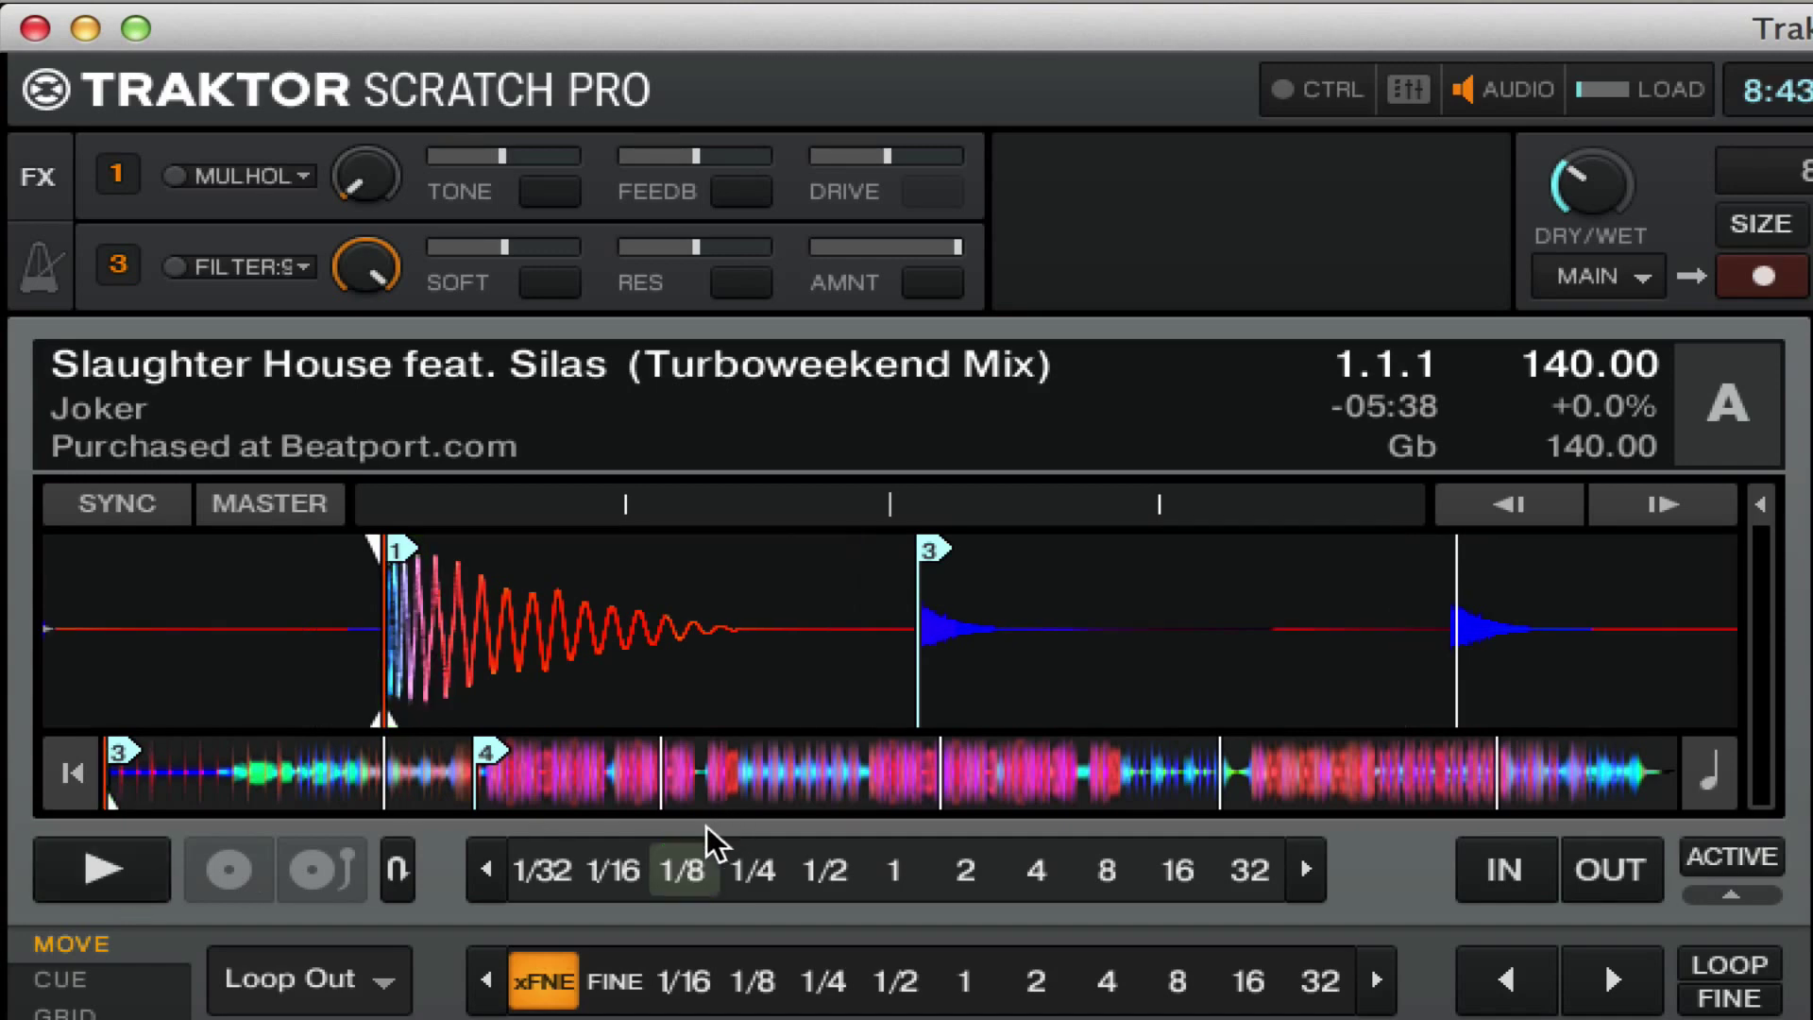
Set a 1/8-beat loop, play it, shrink it to 1/16 beat, and stop.
{"action": "left_click", "coordinate": [677, 880]}
{"action": "left_click", "coordinate": [121, 870]}
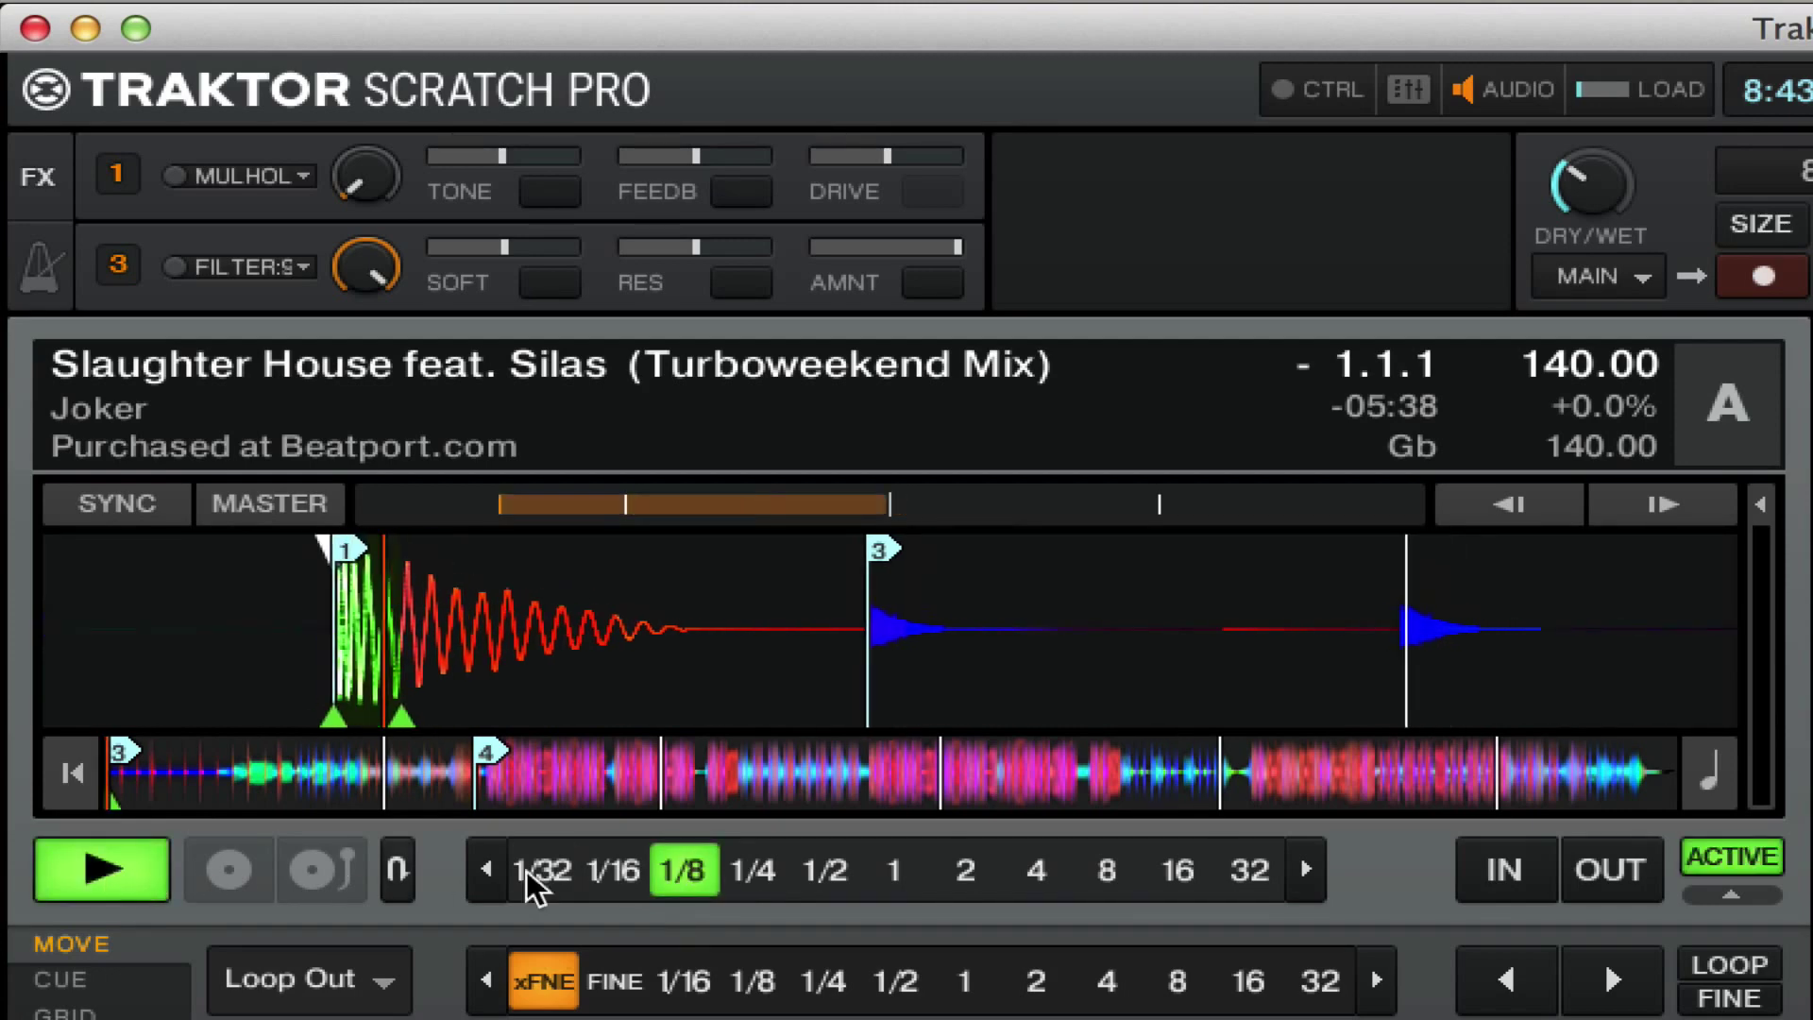
{"action": "left_click", "coordinate": [615, 868]}
{"action": "left_click", "coordinate": [106, 872]}
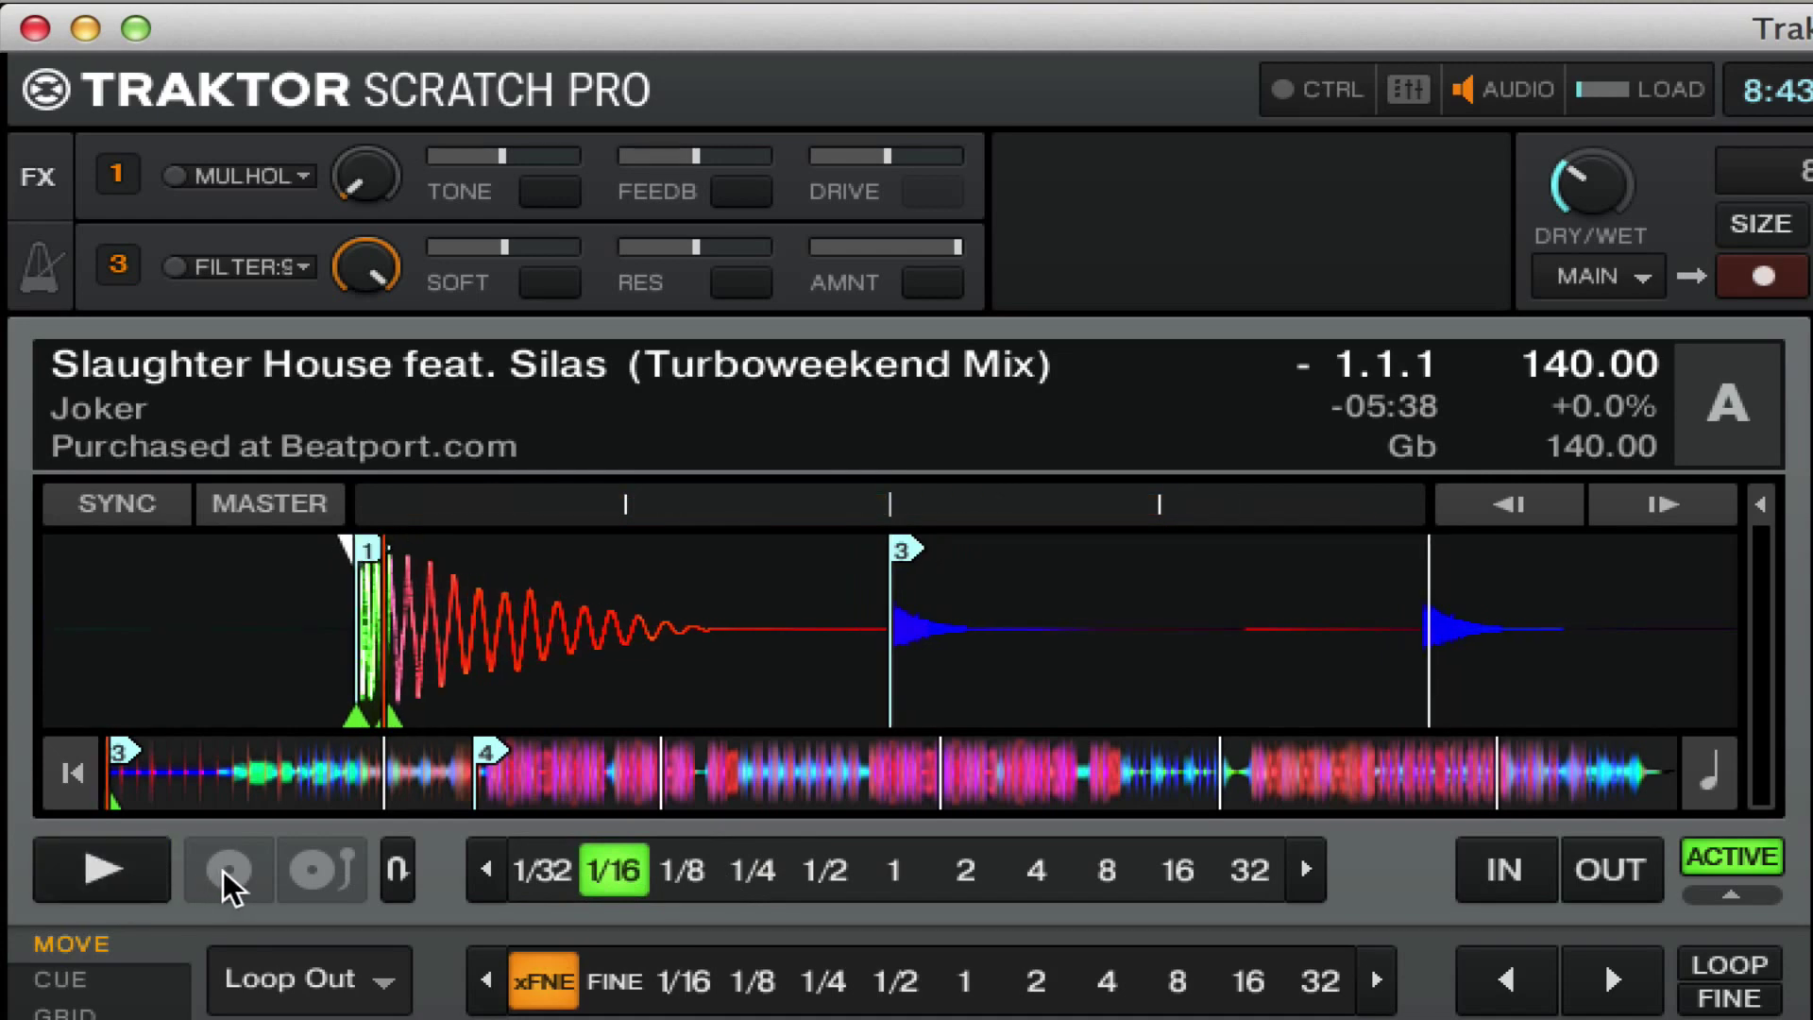
Try a 1/32-beat loop briefly, return to 1/16 beat, and check the move-mode list unchanged.
{"action": "left_click", "coordinate": [555, 867]}
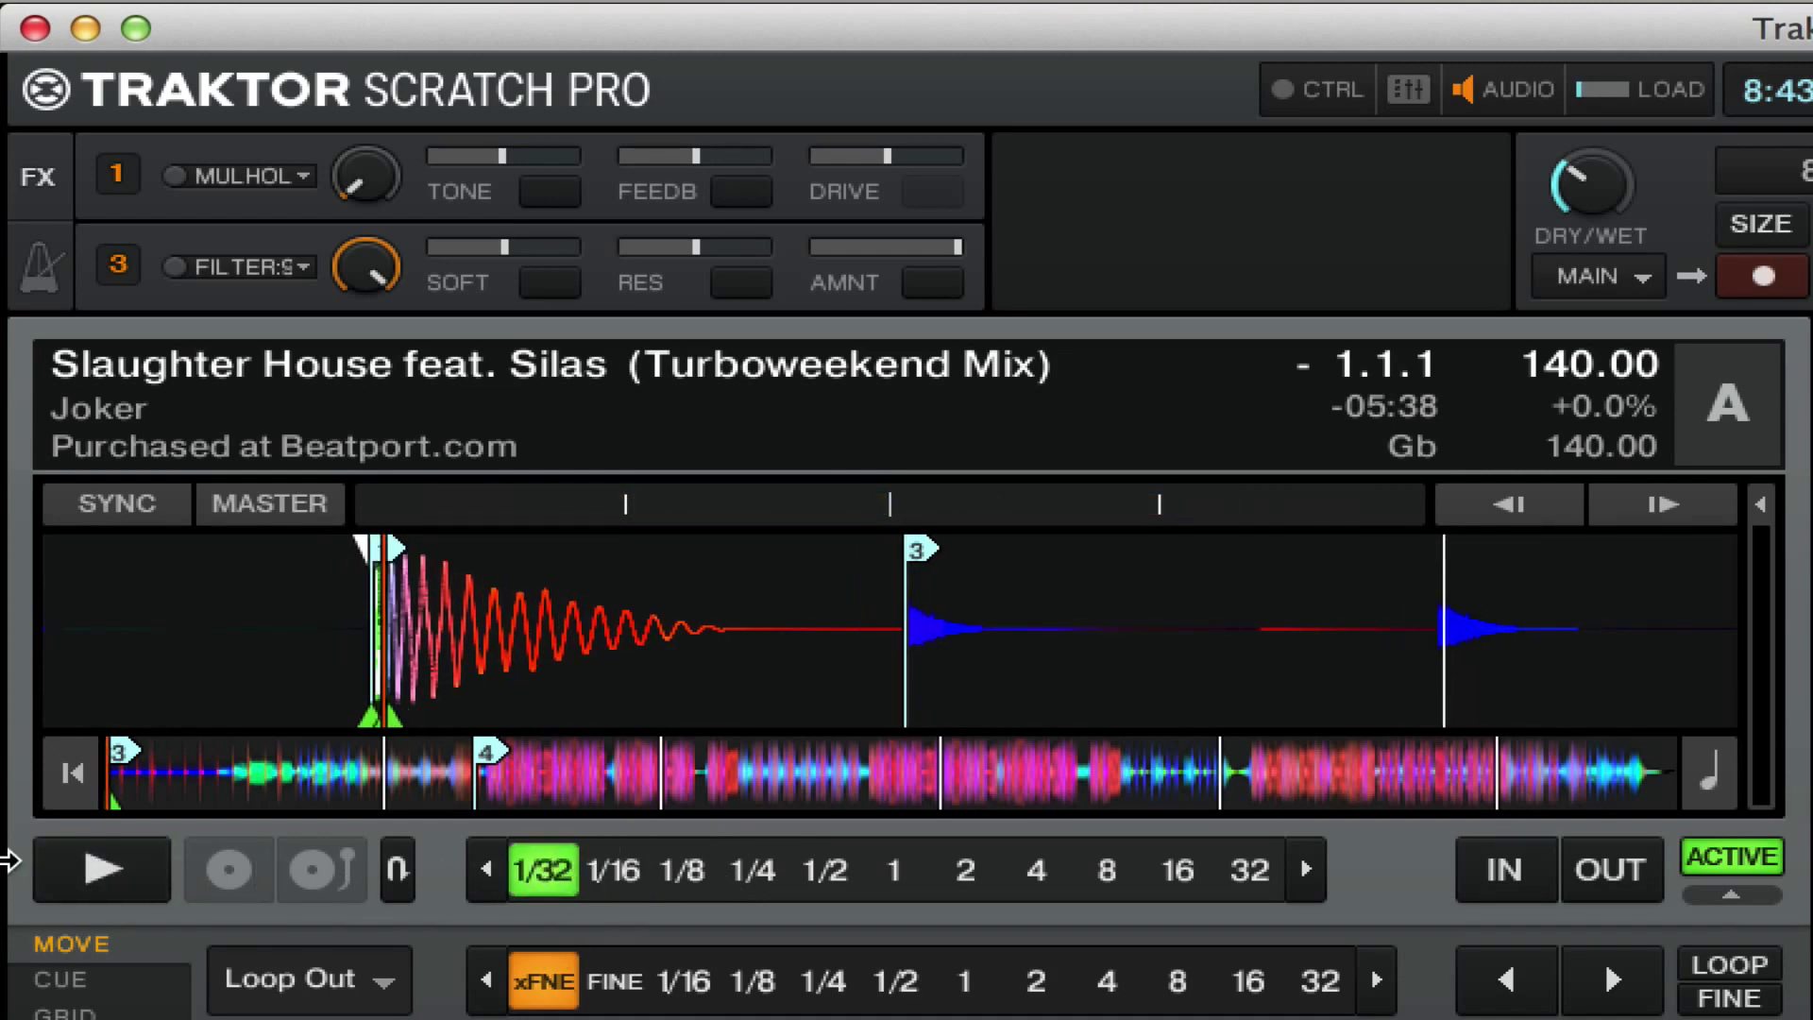
{"action": "left_click", "coordinate": [85, 867]}
{"action": "left_click", "coordinate": [85, 866]}
{"action": "left_click", "coordinate": [639, 886]}
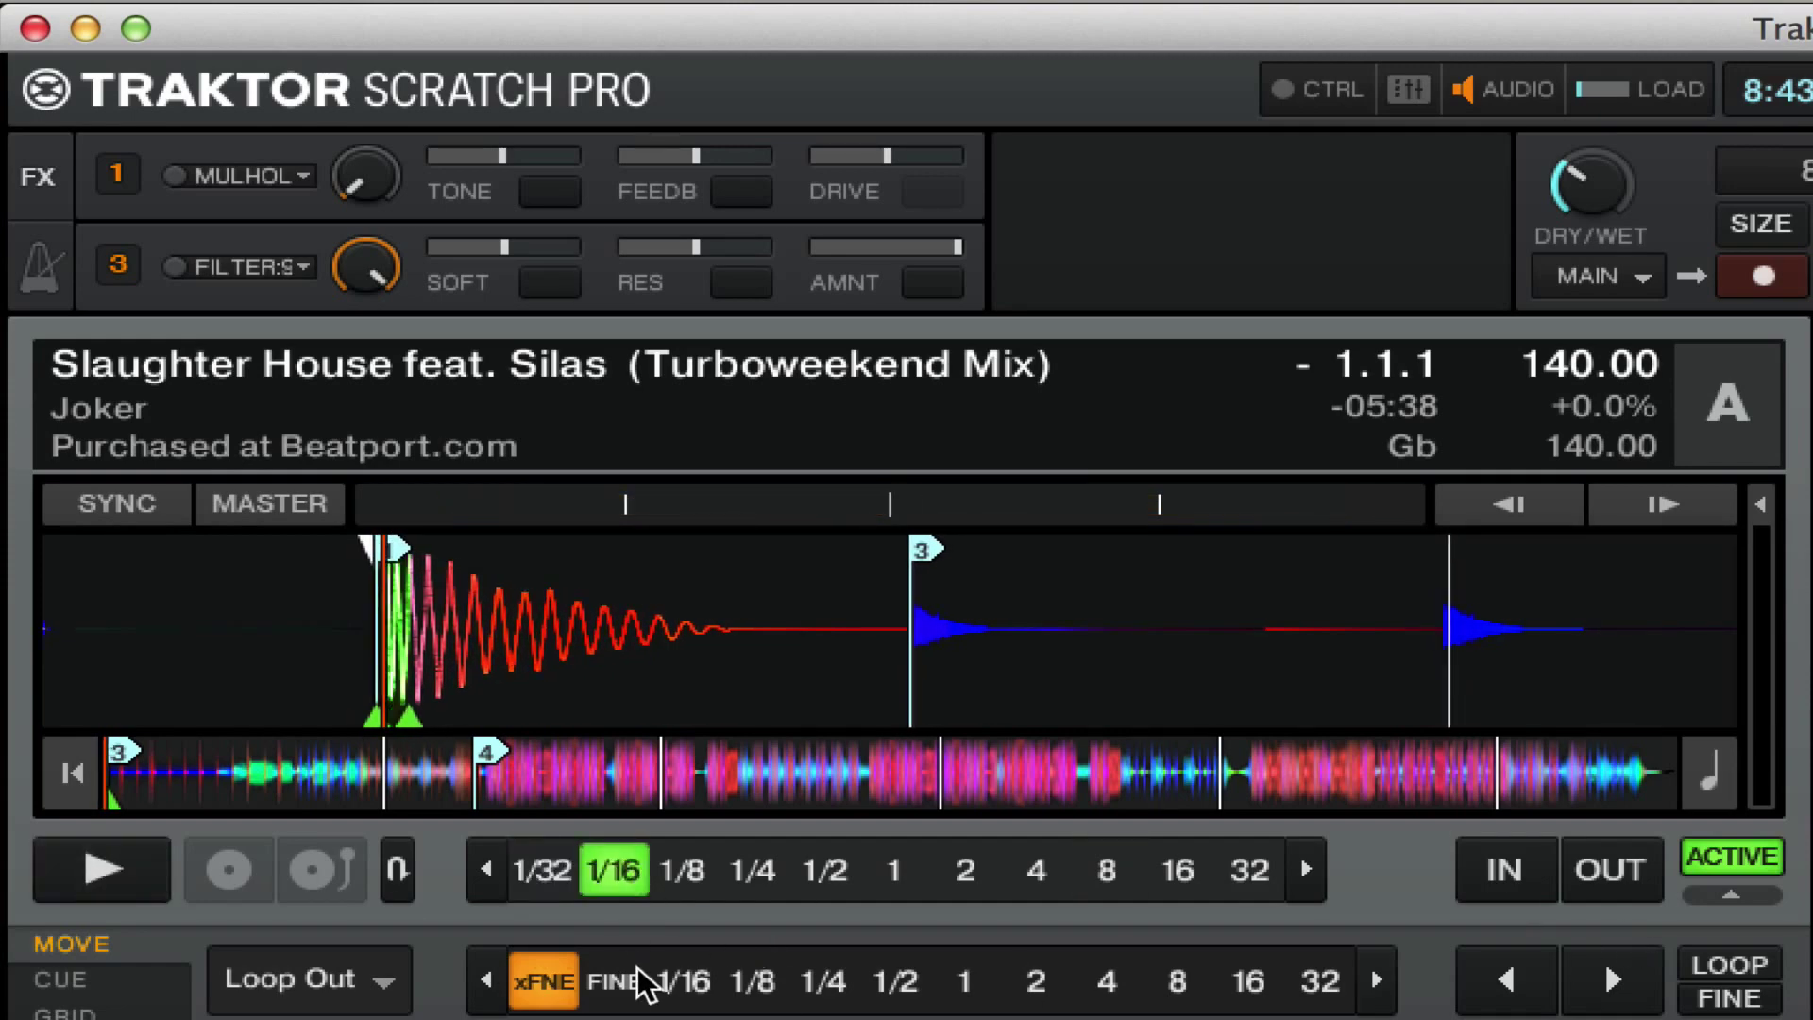
{"action": "left_click", "coordinate": [302, 957]}
{"action": "key", "text": "Escape"}
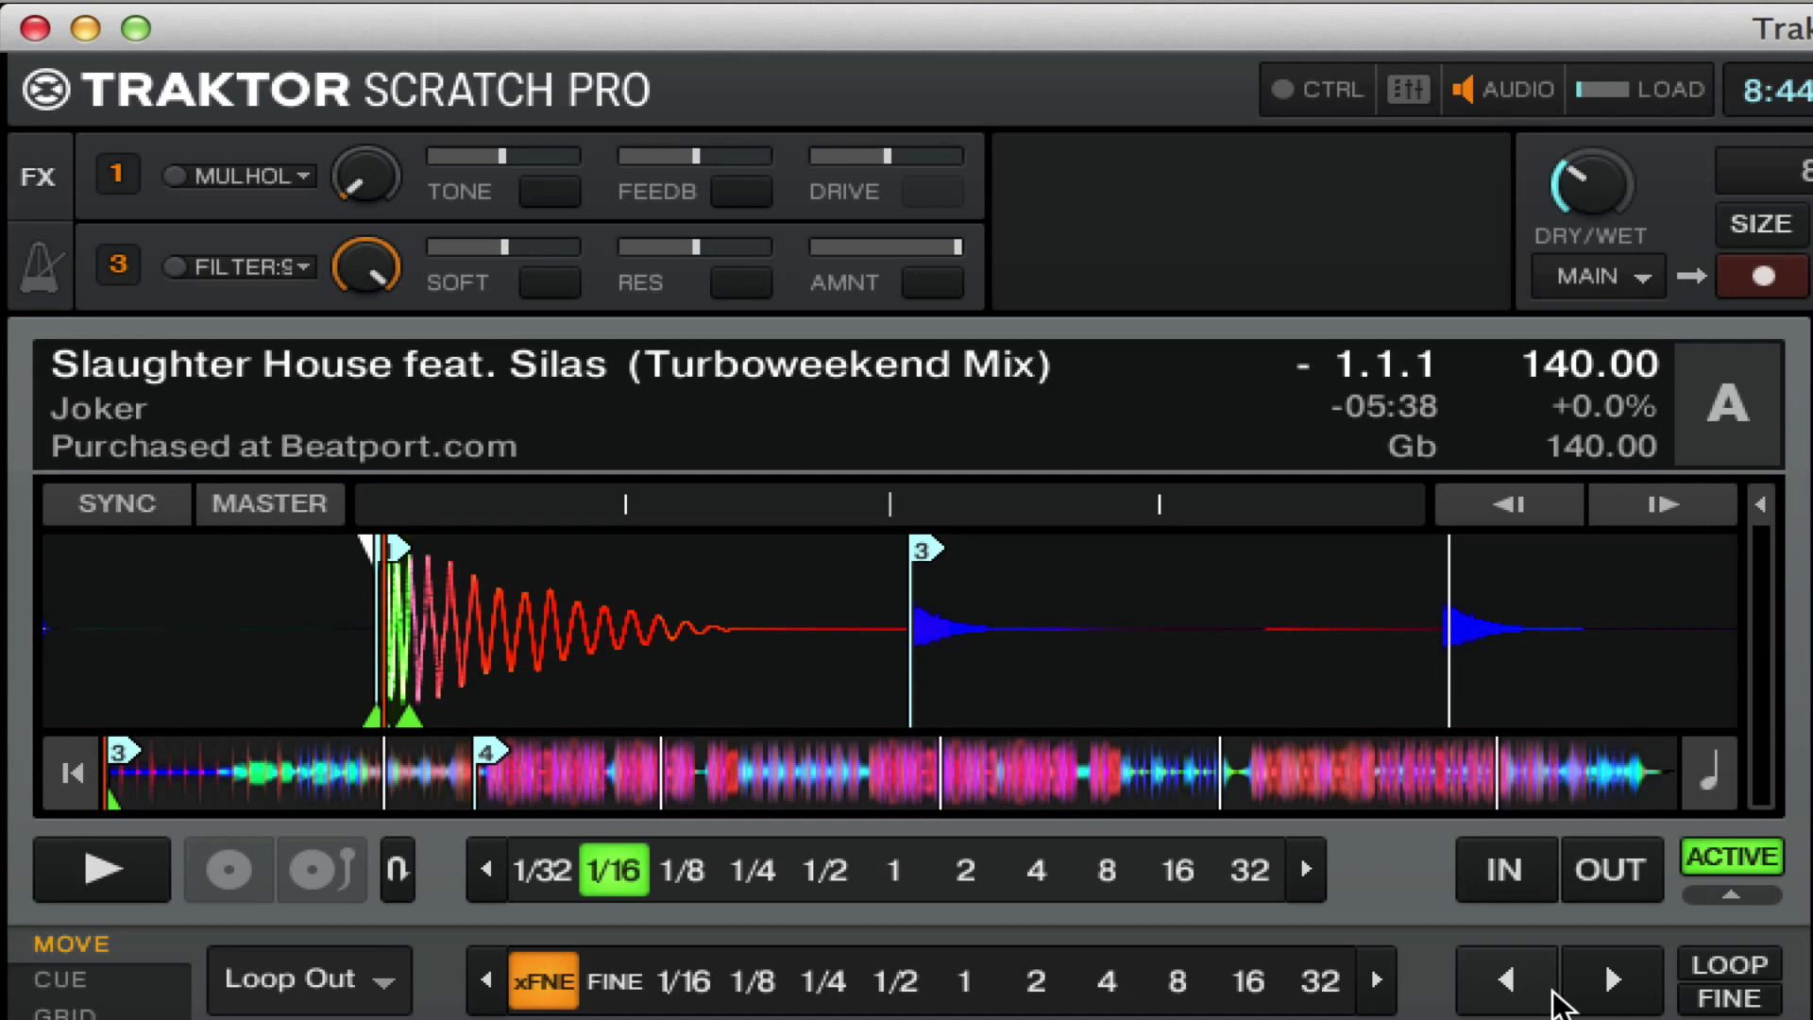
Play the 1/16-beat loop, move it forward one step, then stop deck A.
{"action": "key", "text": "space"}
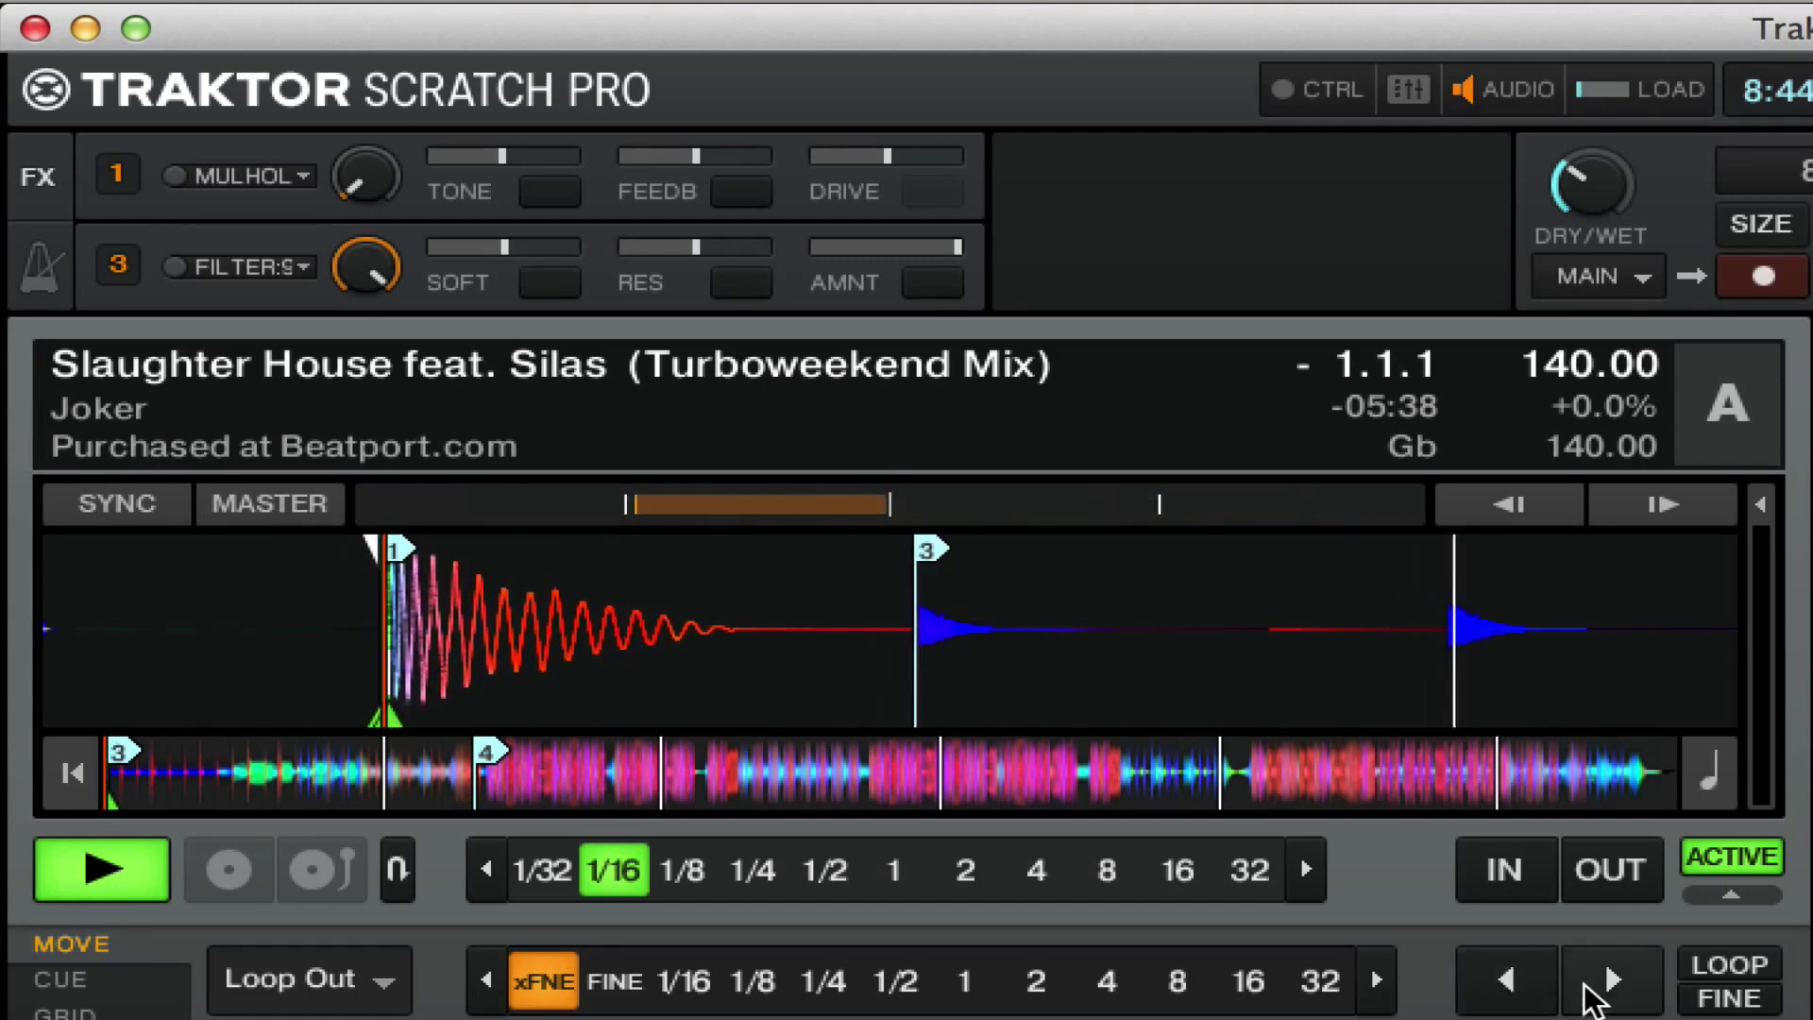
{"action": "left_click", "coordinate": [1598, 996]}
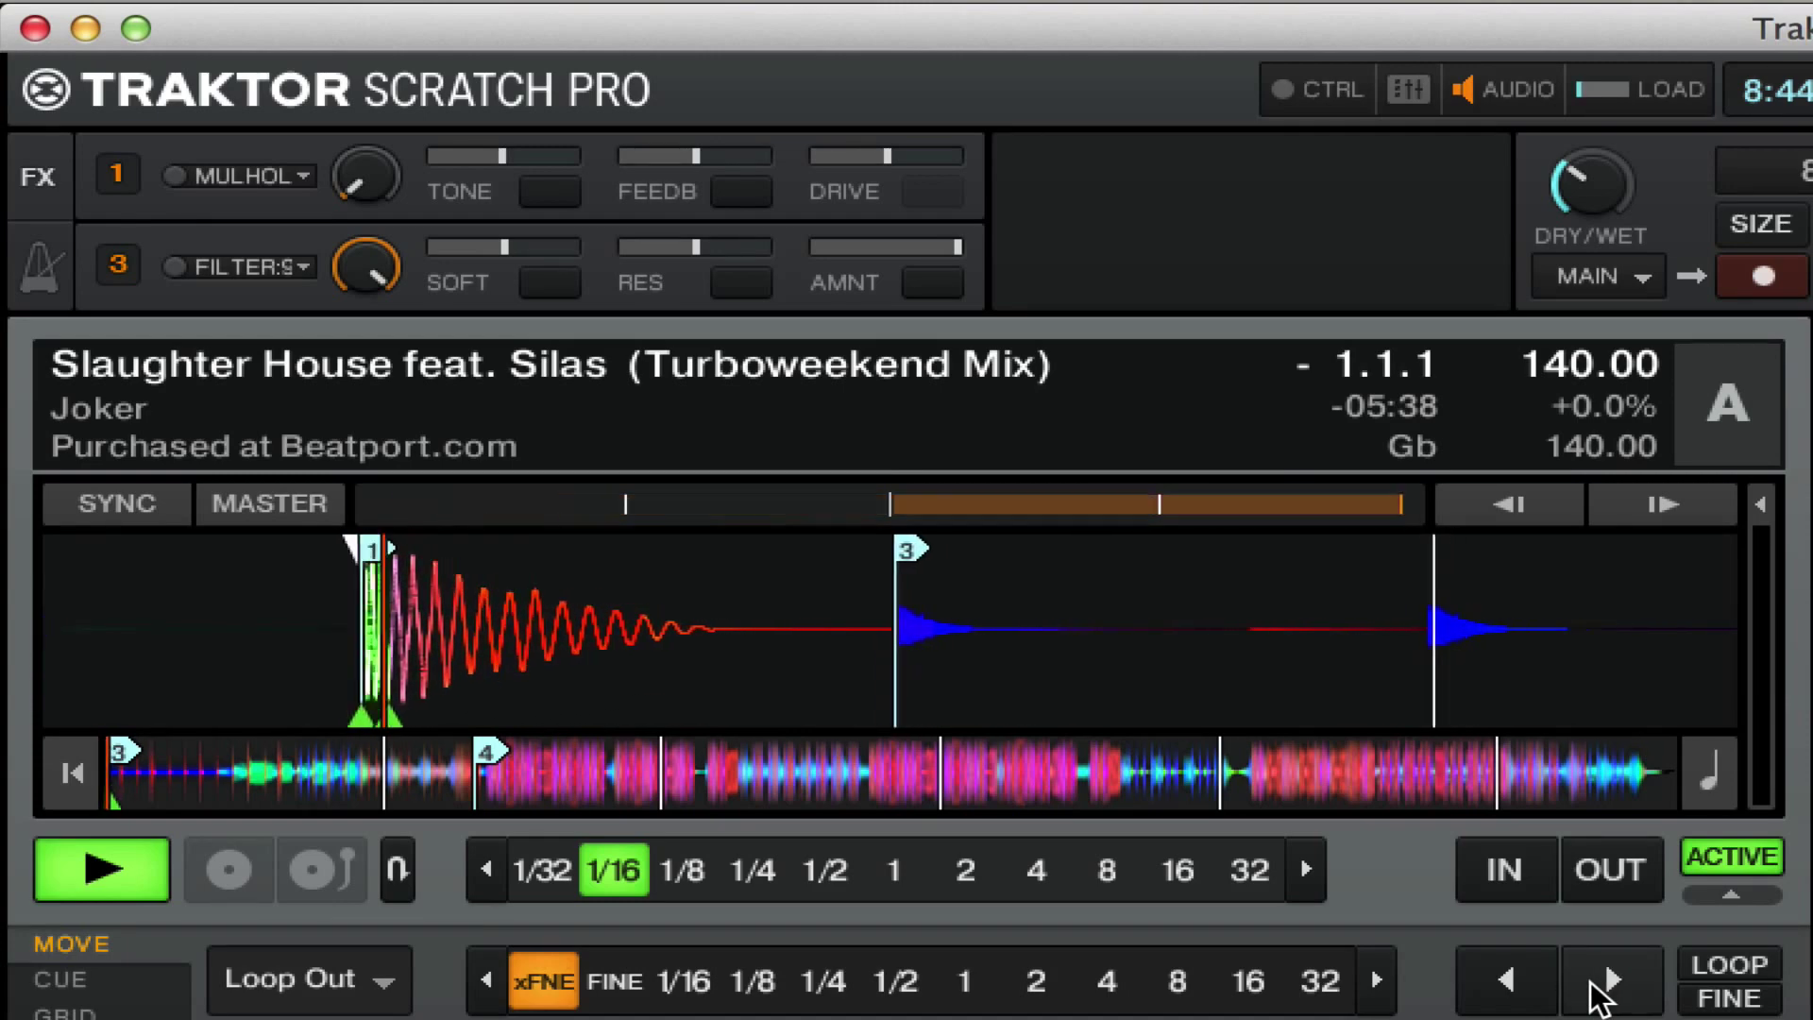
{"action": "left_click", "coordinate": [70, 844]}
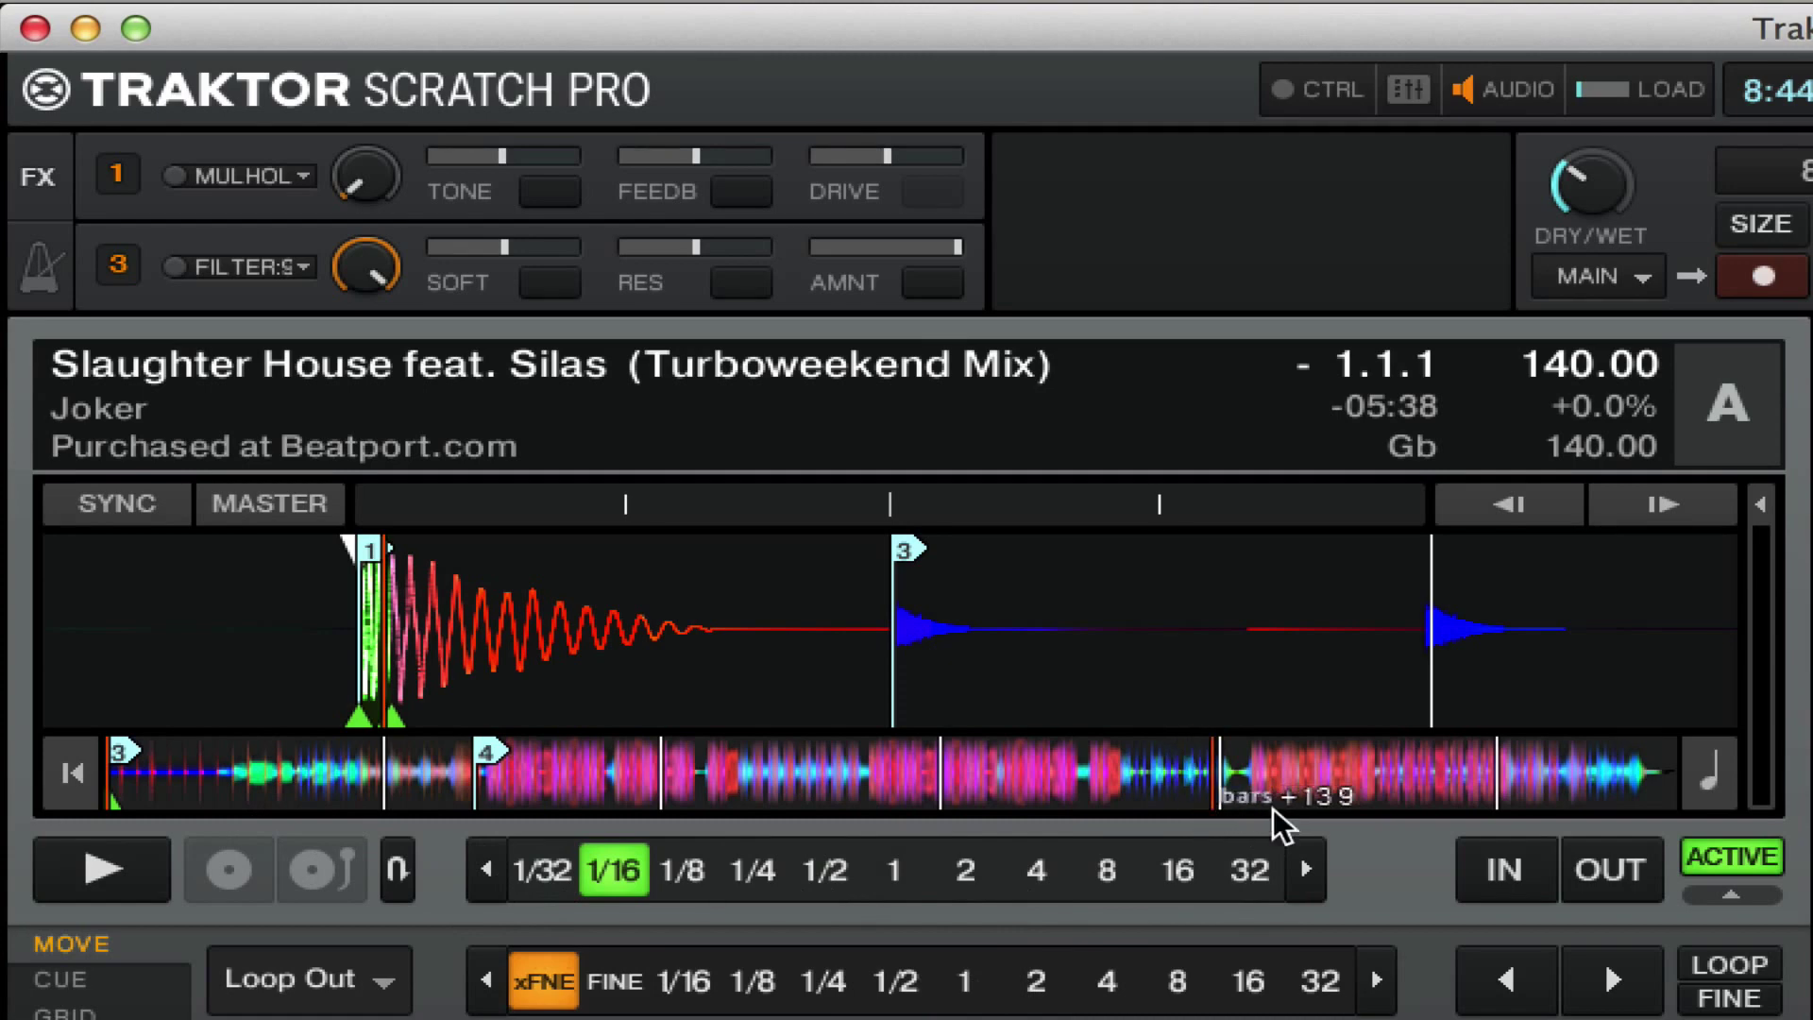
Deactivate deck A's 1/16-beat loop with the ACTIVE button.
{"action": "left_click", "coordinate": [1720, 857]}
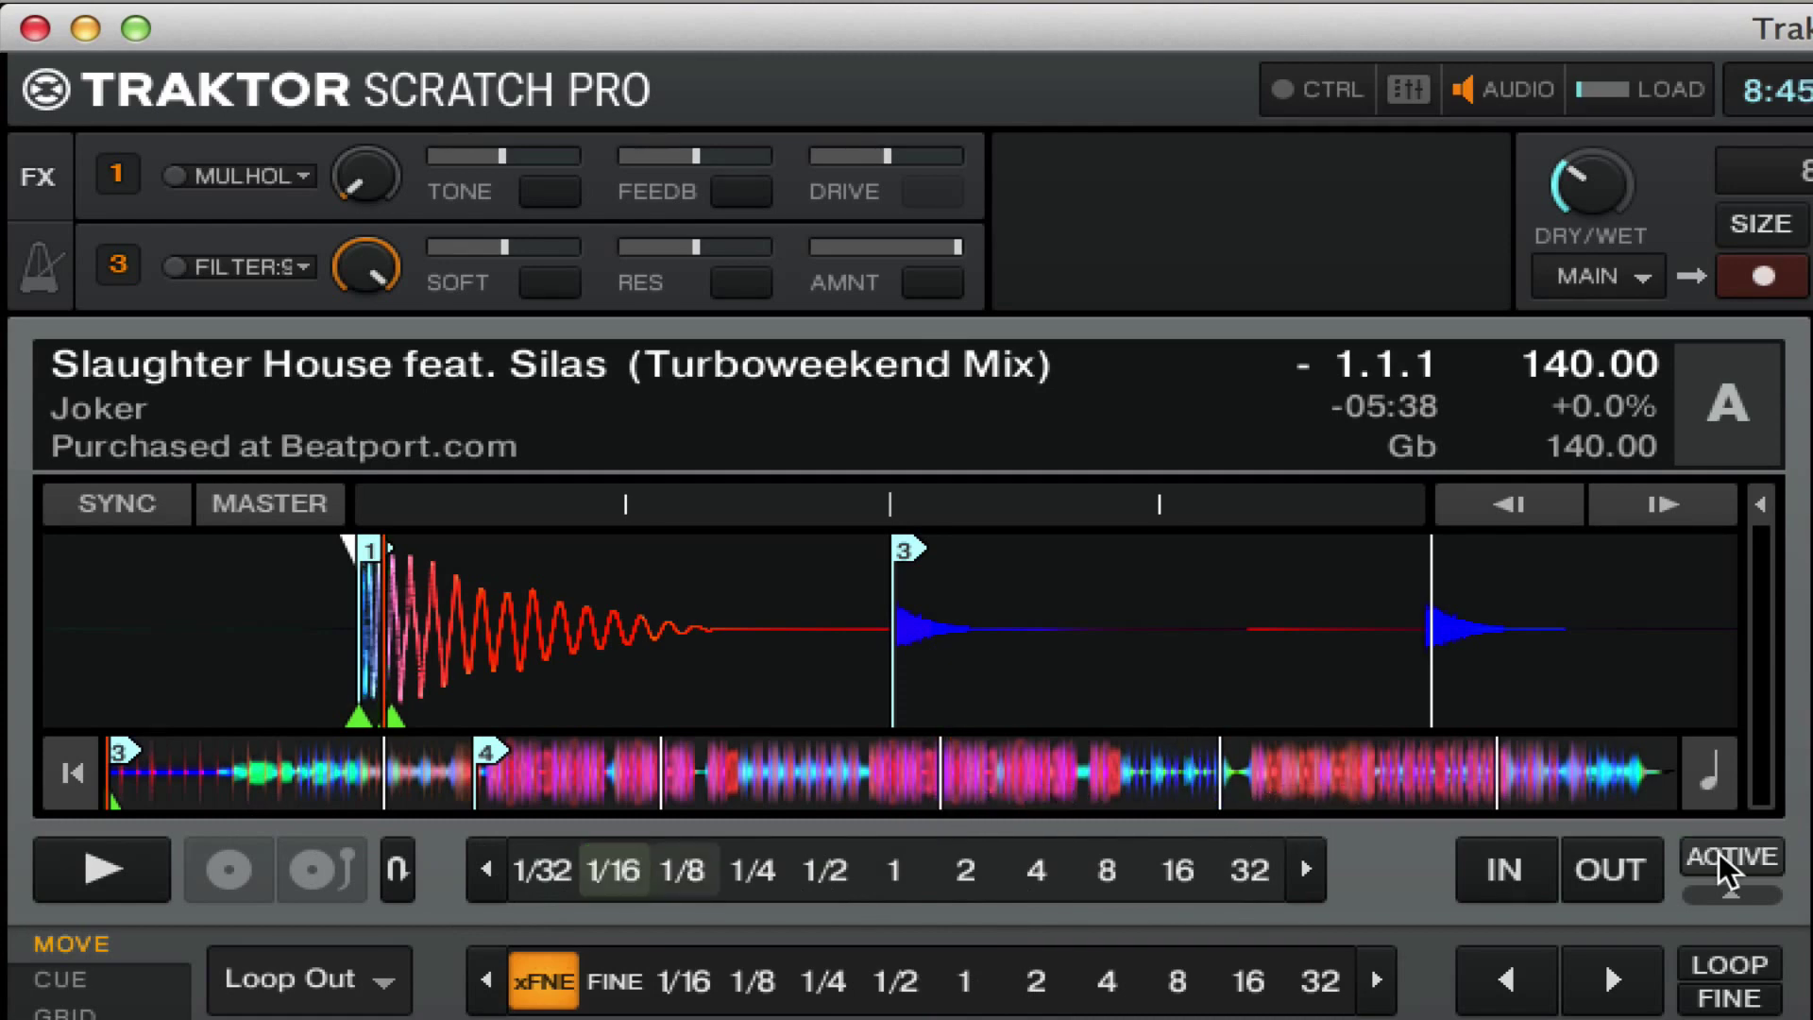